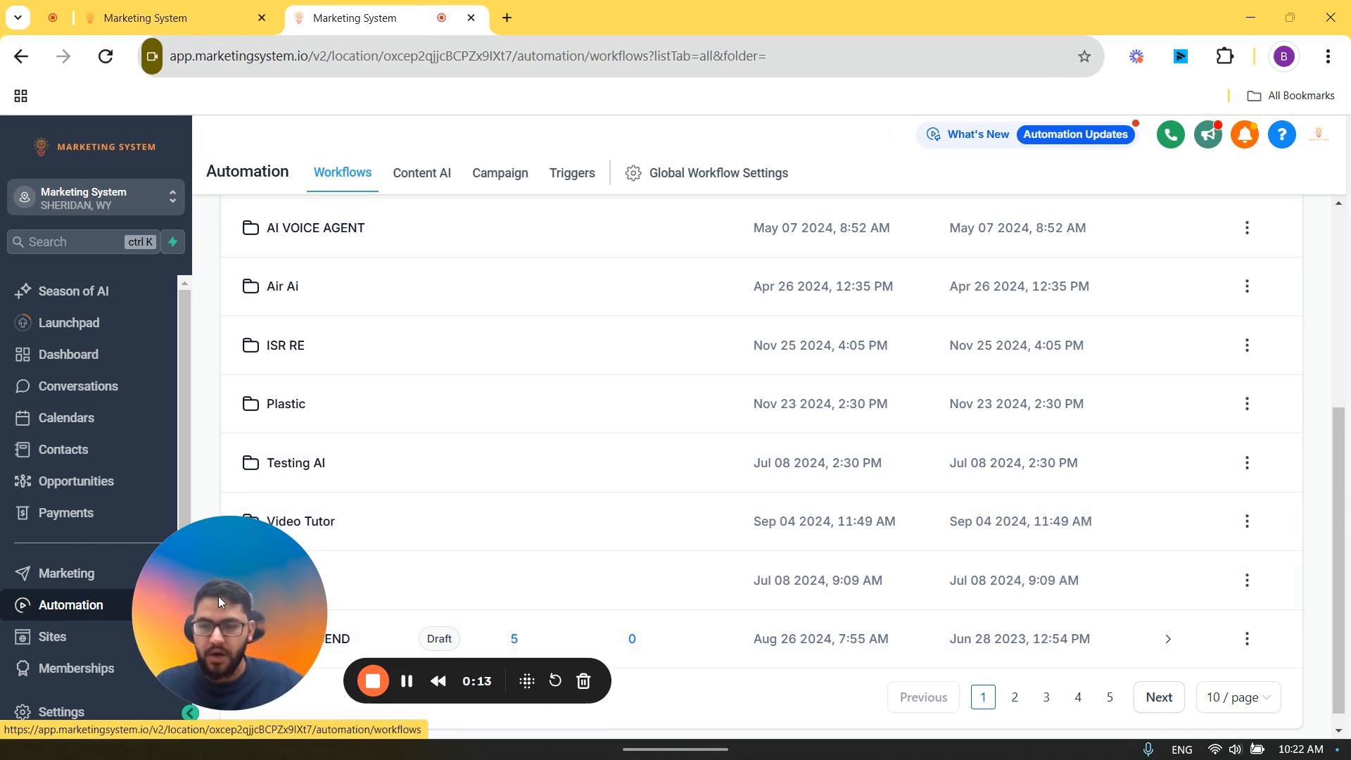
Step: Open the Video Tutor folder in the automation workflow list and create a workflow from scratch there
{"action": "left_click", "coordinate": [90, 605]}
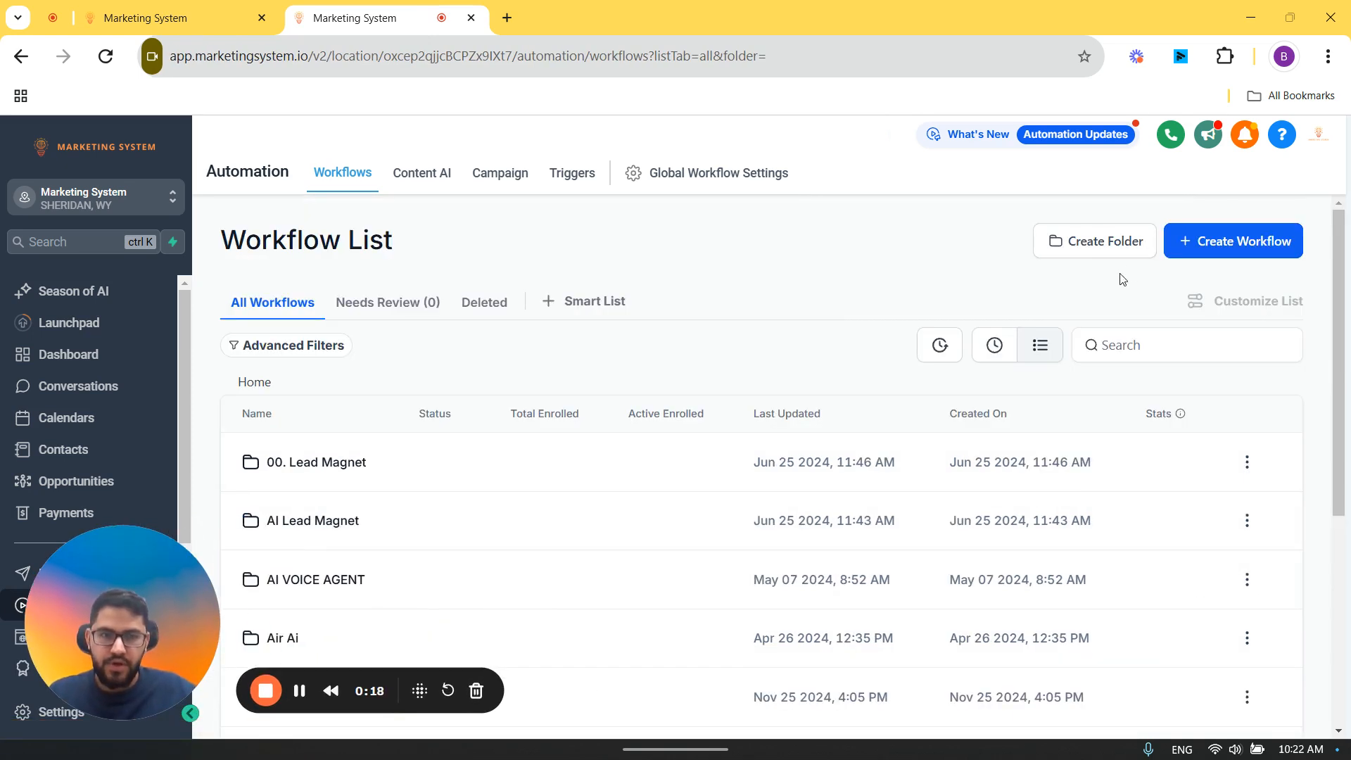
{"action": "scroll", "coordinate": [1101, 292], "scroll_direction": "down", "scroll_amount": 4}
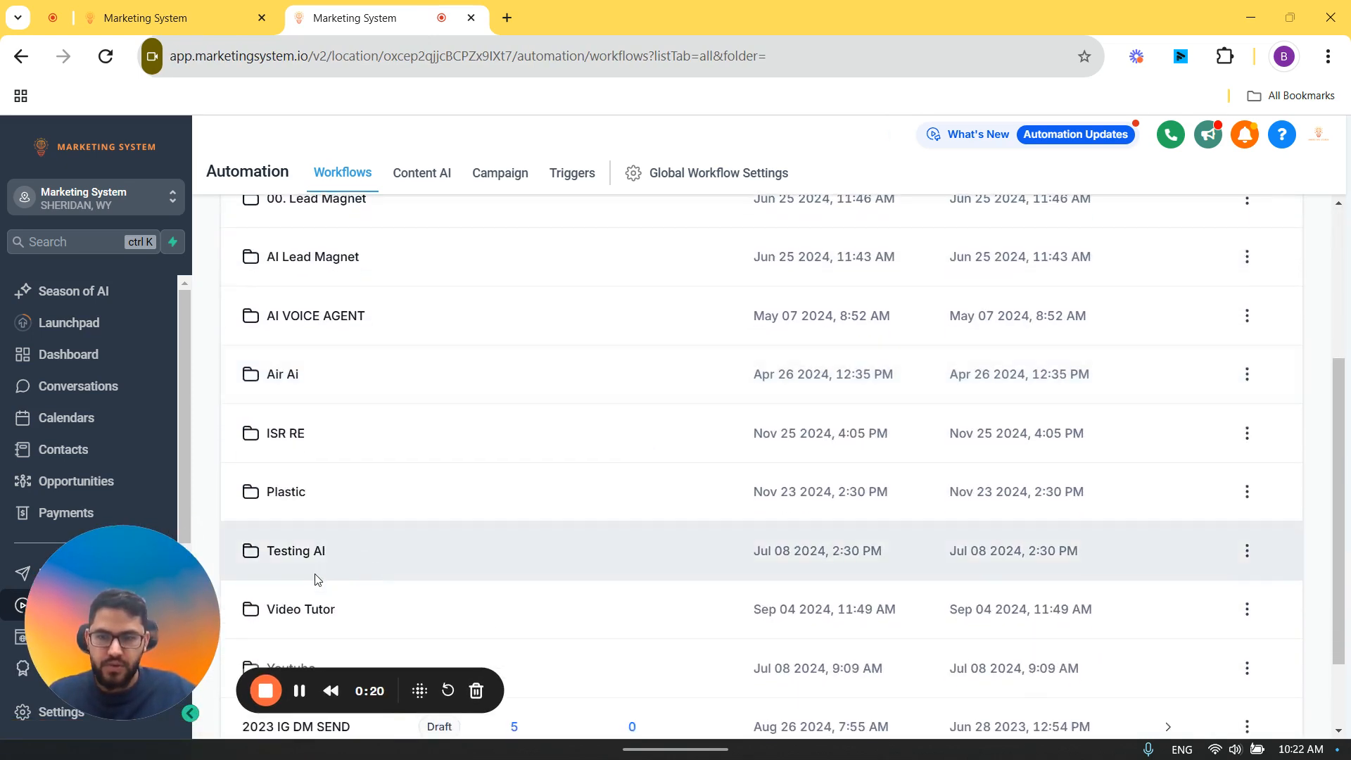
{"action": "scroll", "coordinate": [356, 577], "scroll_direction": "down", "scroll_amount": 2}
{"action": "left_click", "coordinate": [296, 529]}
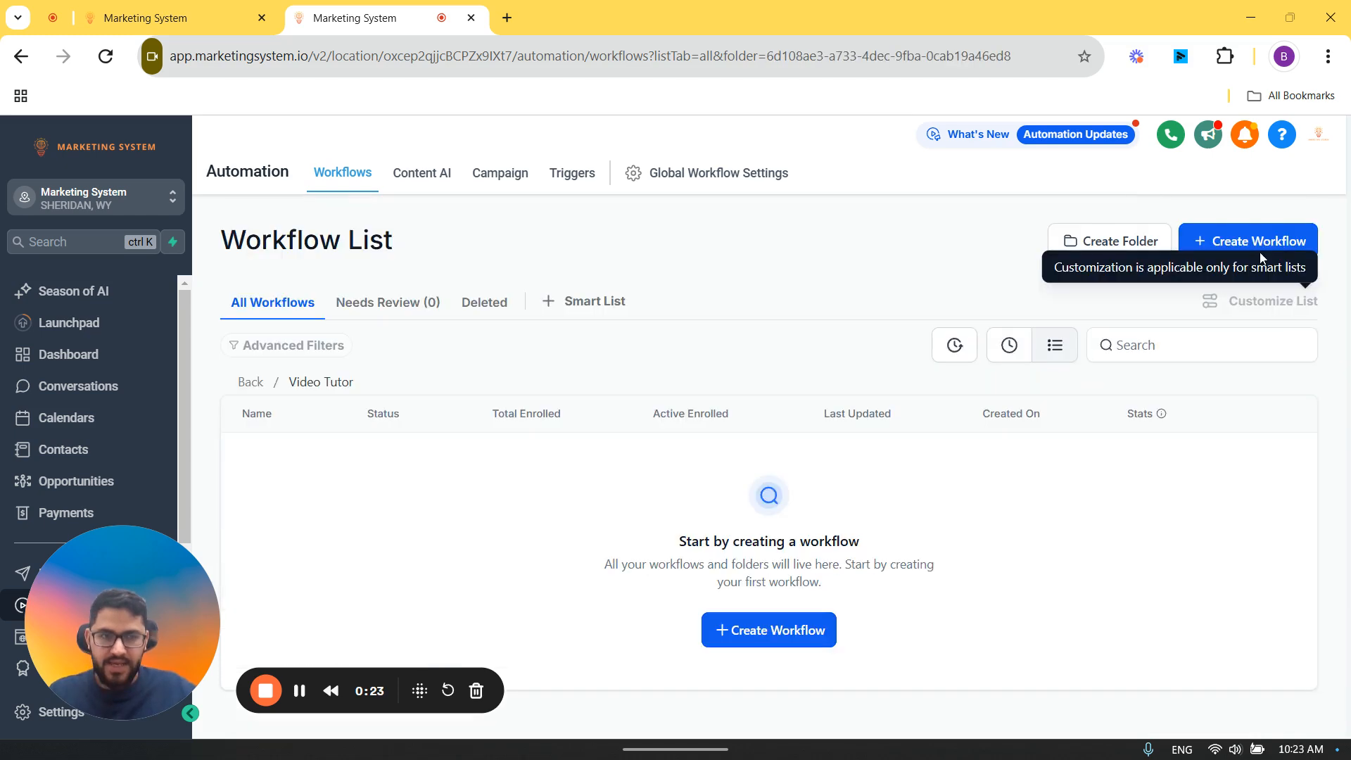
{"action": "left_click", "coordinate": [1233, 258]}
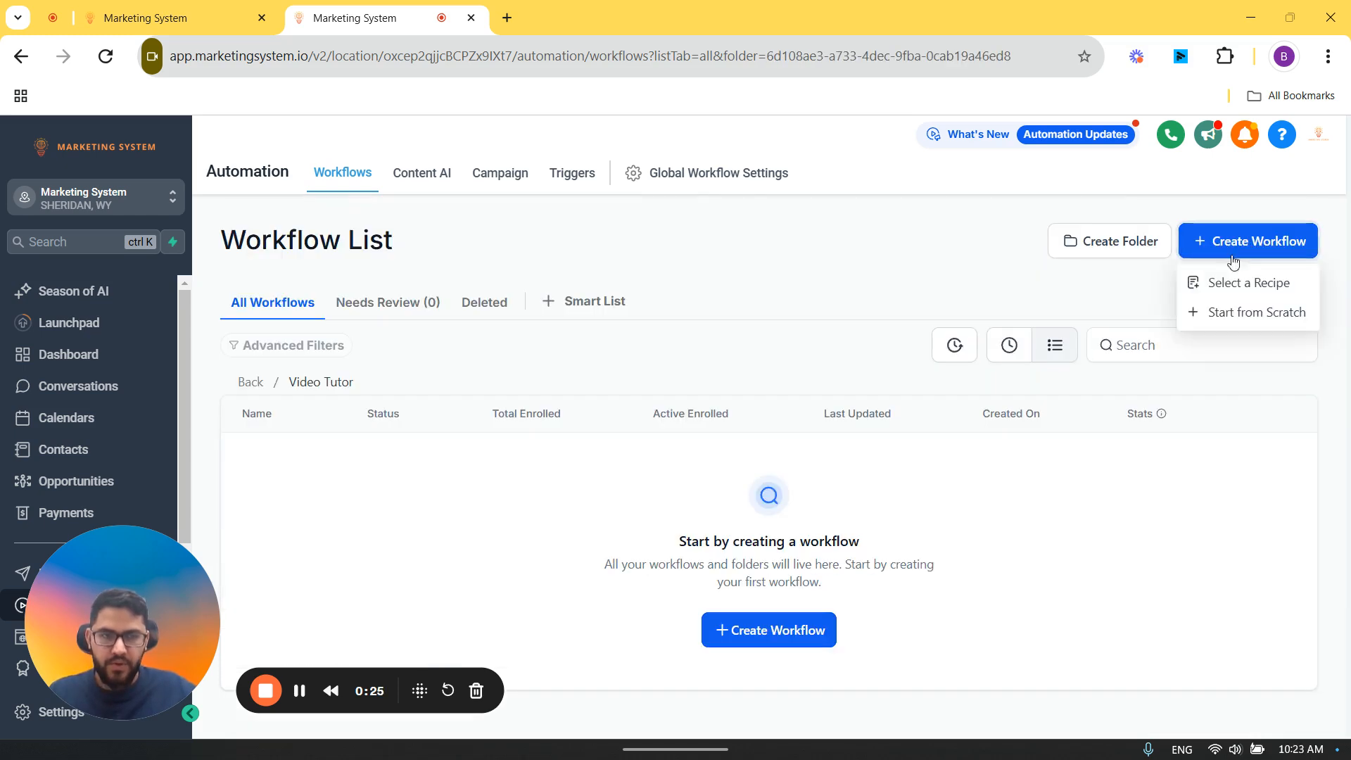
{"action": "left_click", "coordinate": [1202, 314]}
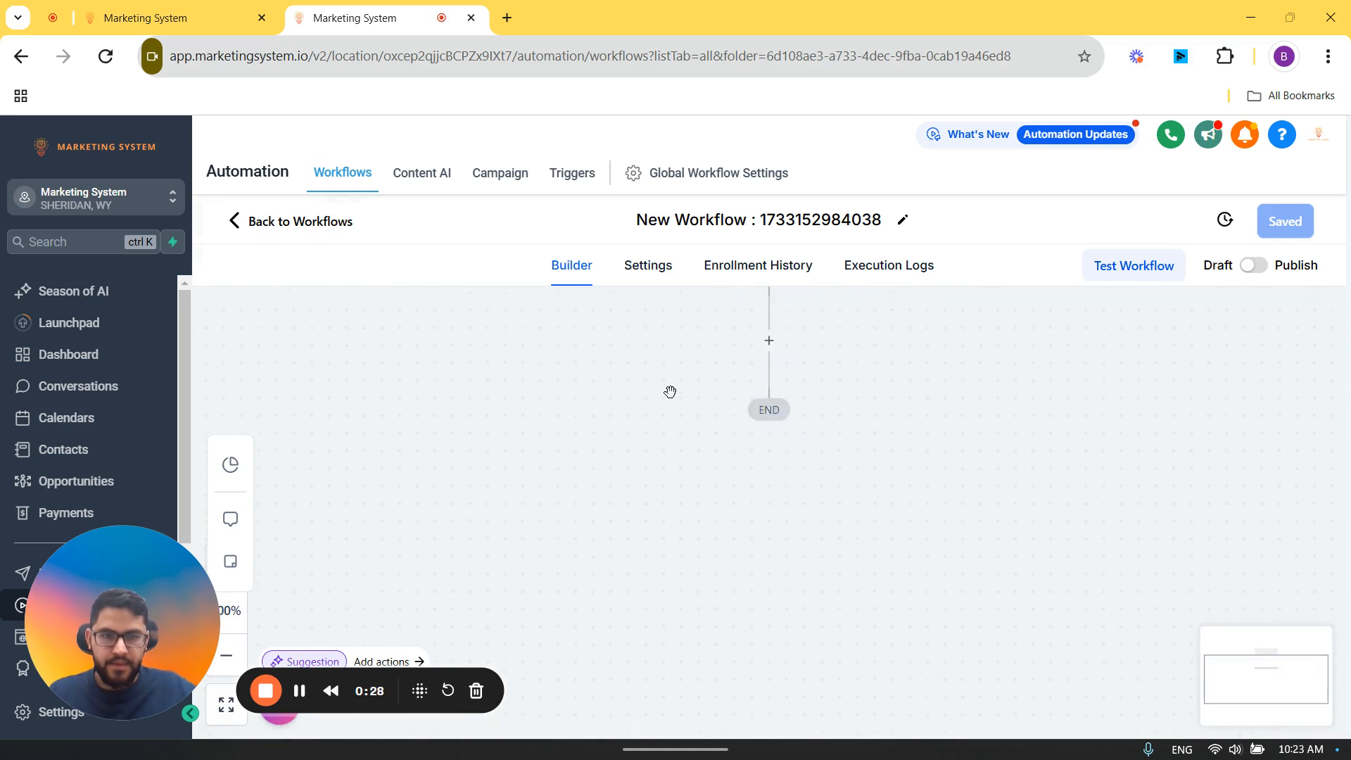
Step: Rename the new workflow as Pre Call Webhook and save it
{"action": "left_click", "coordinate": [693, 214]}
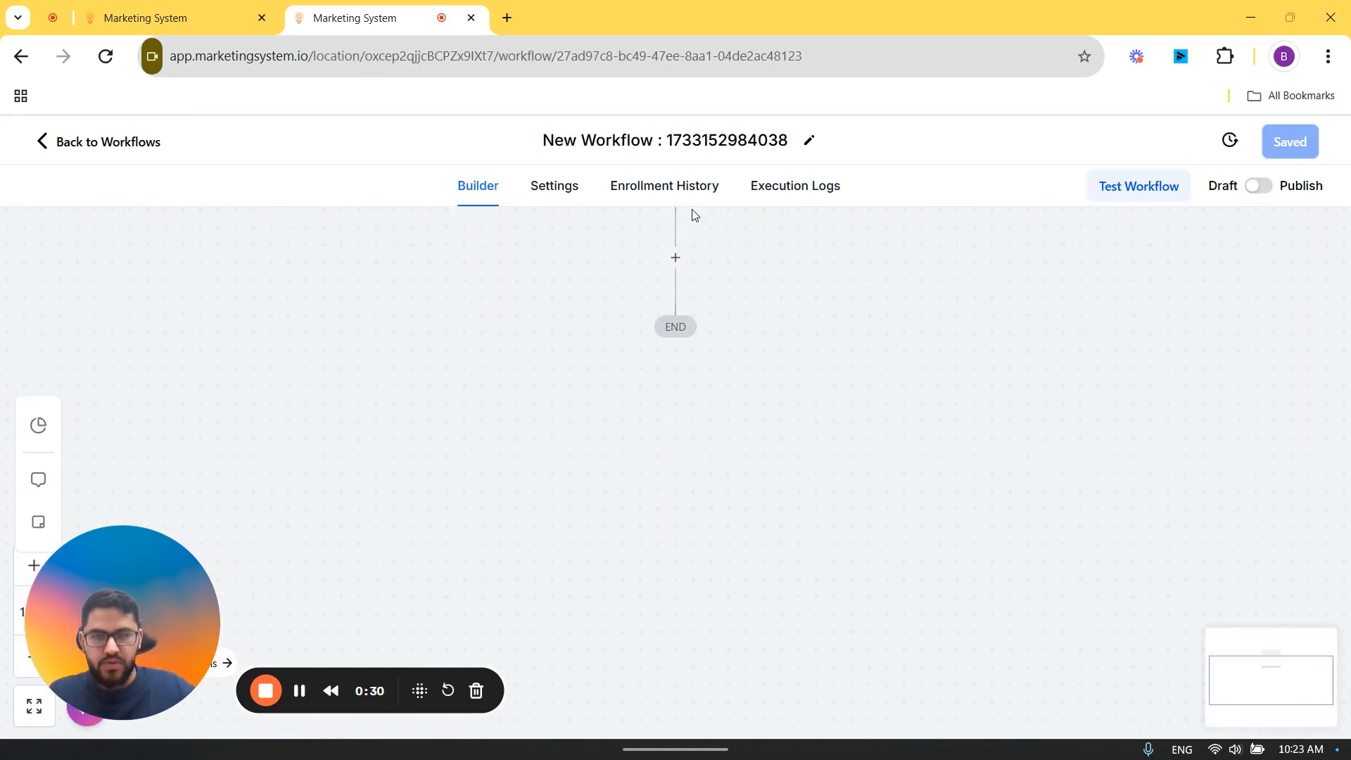
{"action": "left_click", "coordinate": [711, 141]}
{"action": "type", "text": "Pre C"}
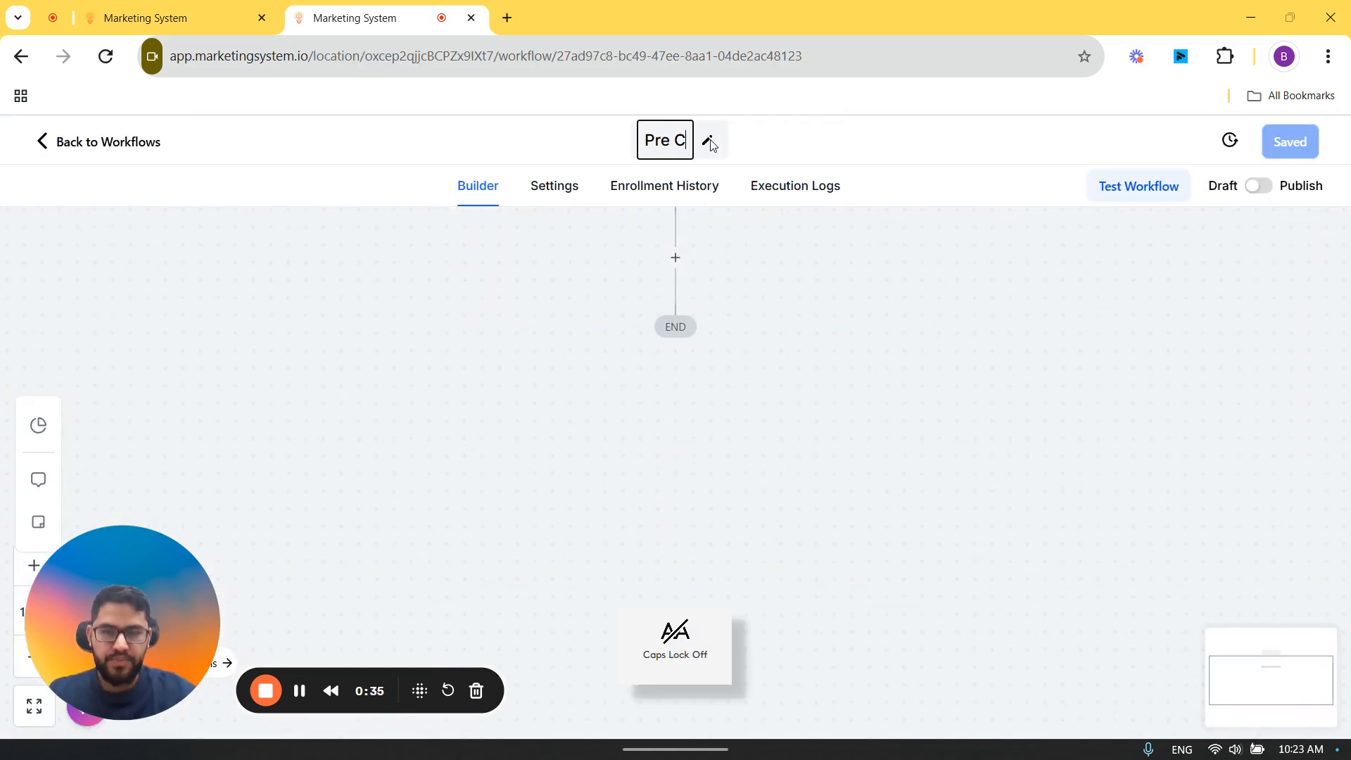
{"action": "type", "text": "all Webhook"}
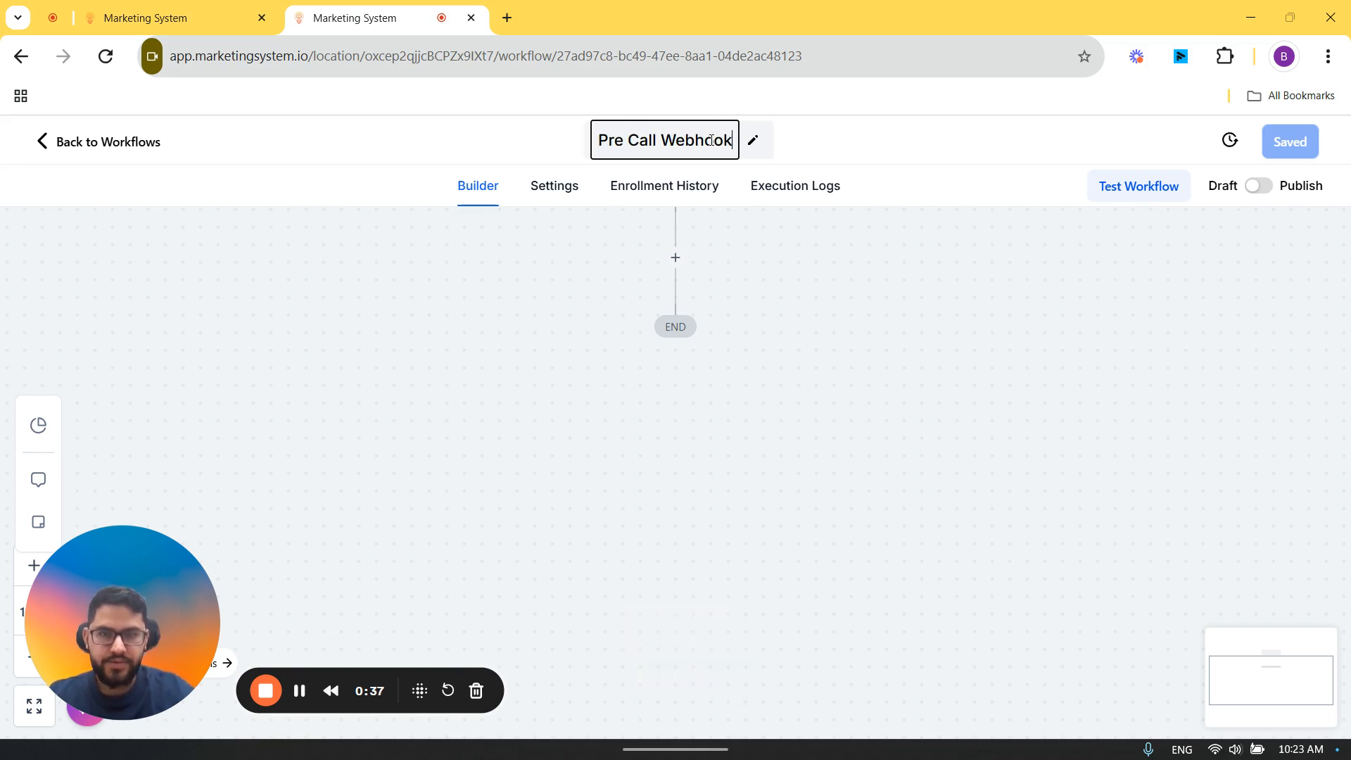
{"action": "left_click", "coordinate": [1289, 142]}
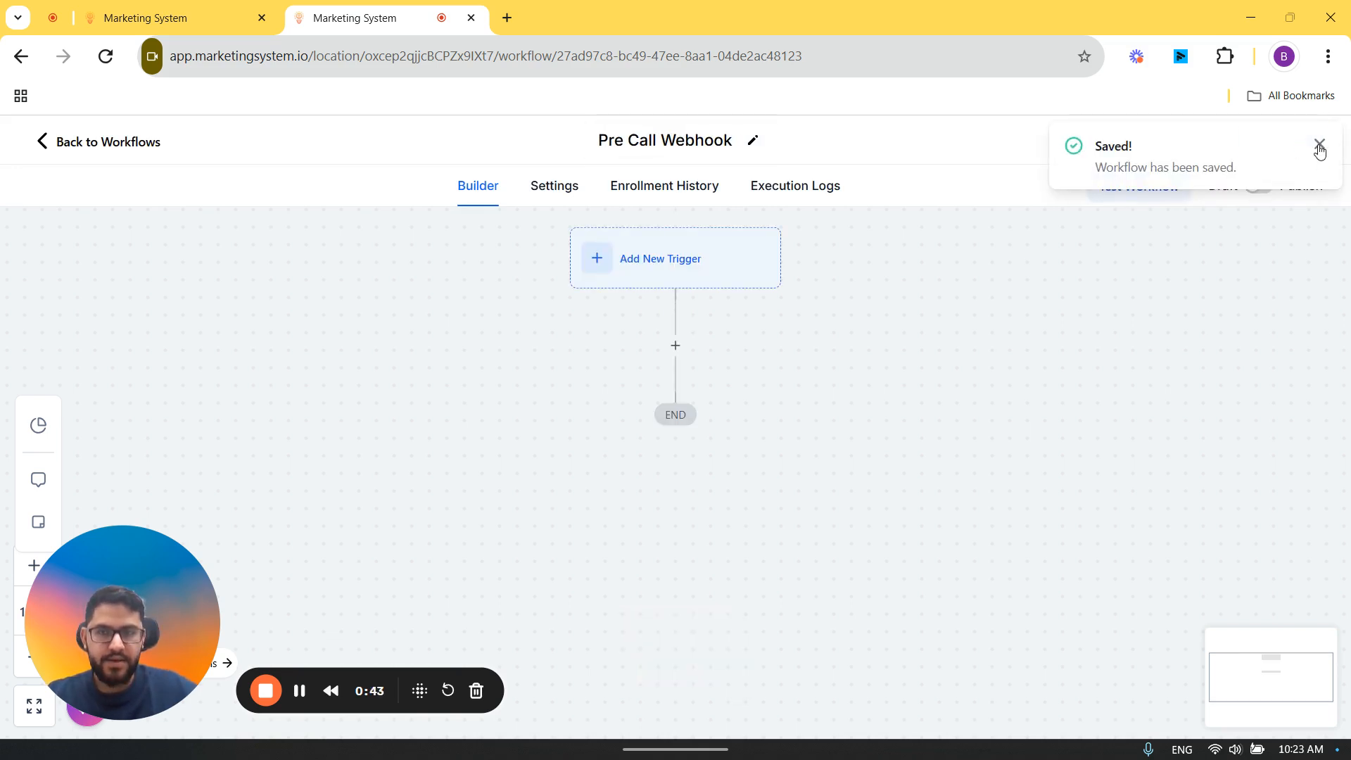
{"action": "left_click", "coordinate": [1319, 146]}
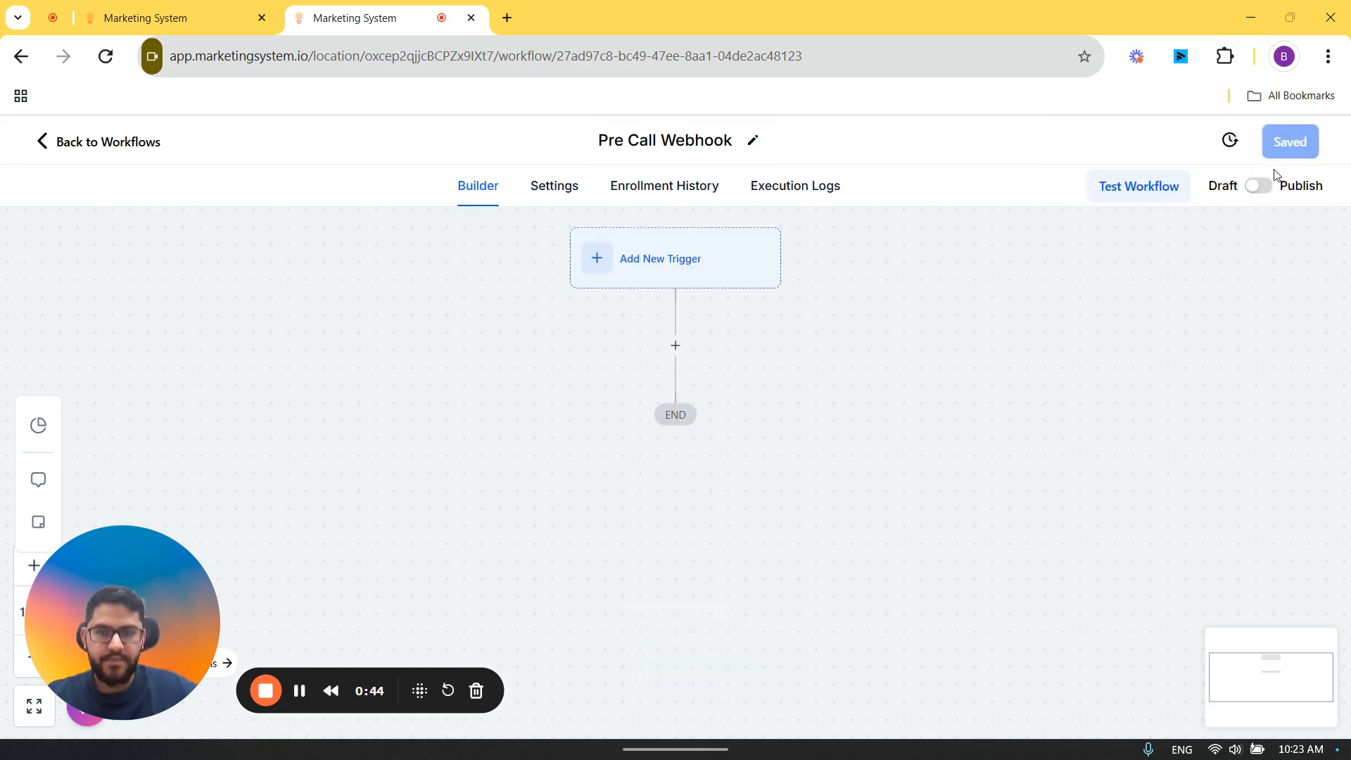
Step: Add an Inbound Webhook trigger to the Pre Call Webhook workflow and copy its URL
{"action": "left_click", "coordinate": [683, 283]}
{"action": "left_click", "coordinate": [922, 302]}
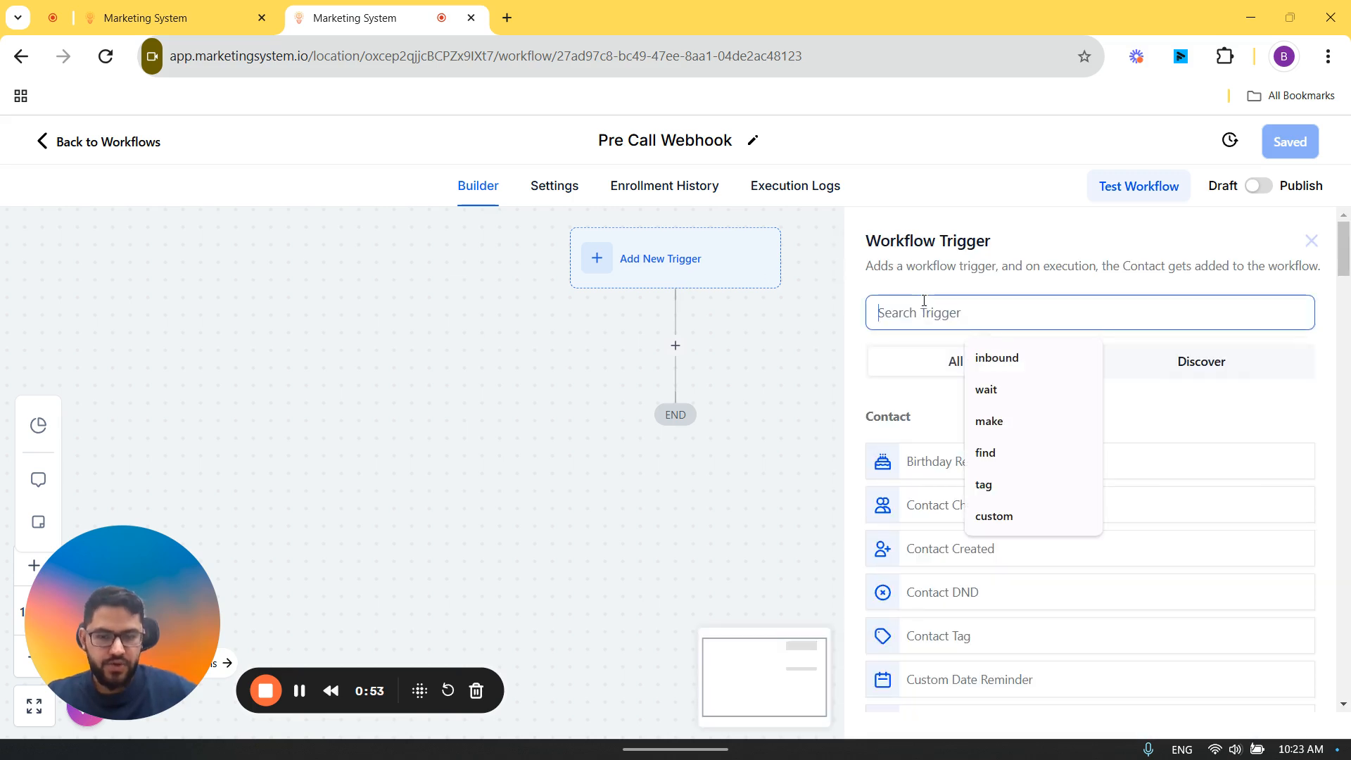
{"action": "type", "text": "inboun"}
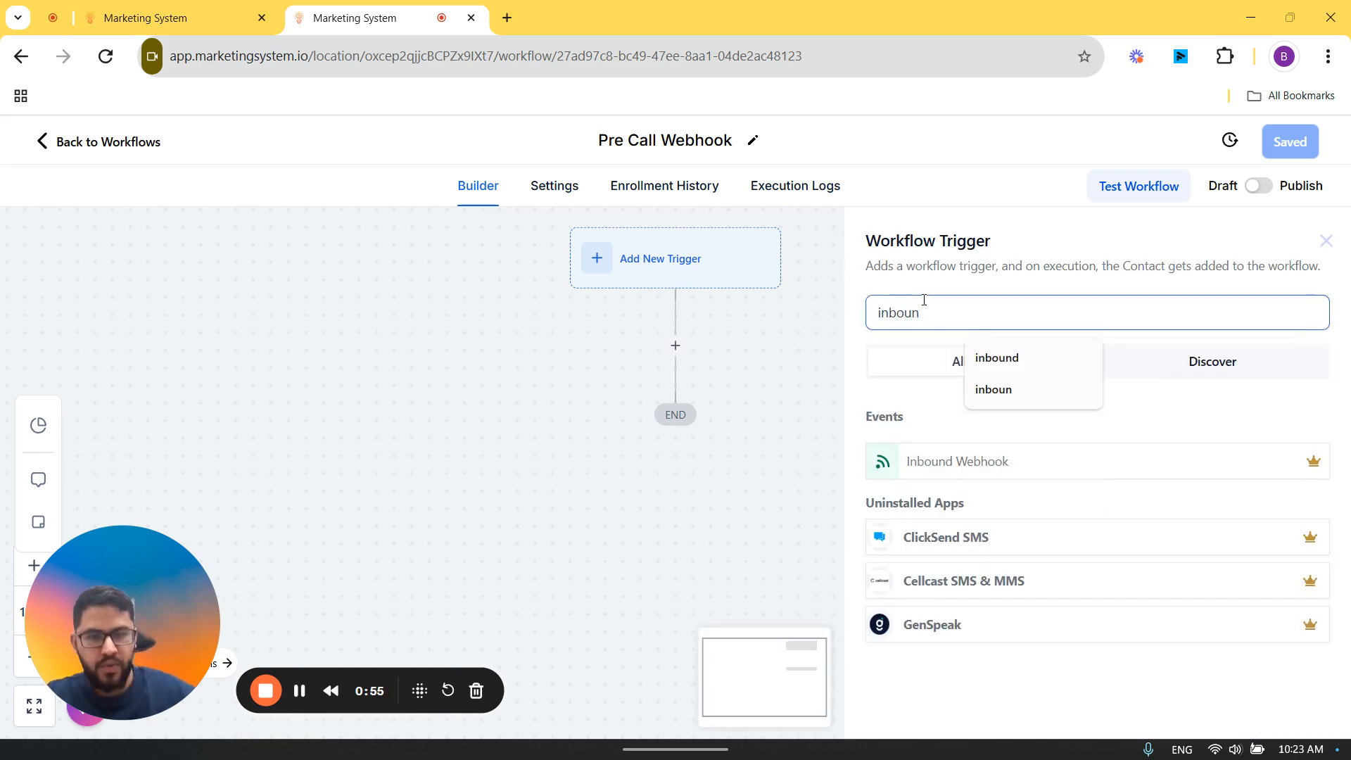
{"action": "left_click", "coordinate": [919, 460]}
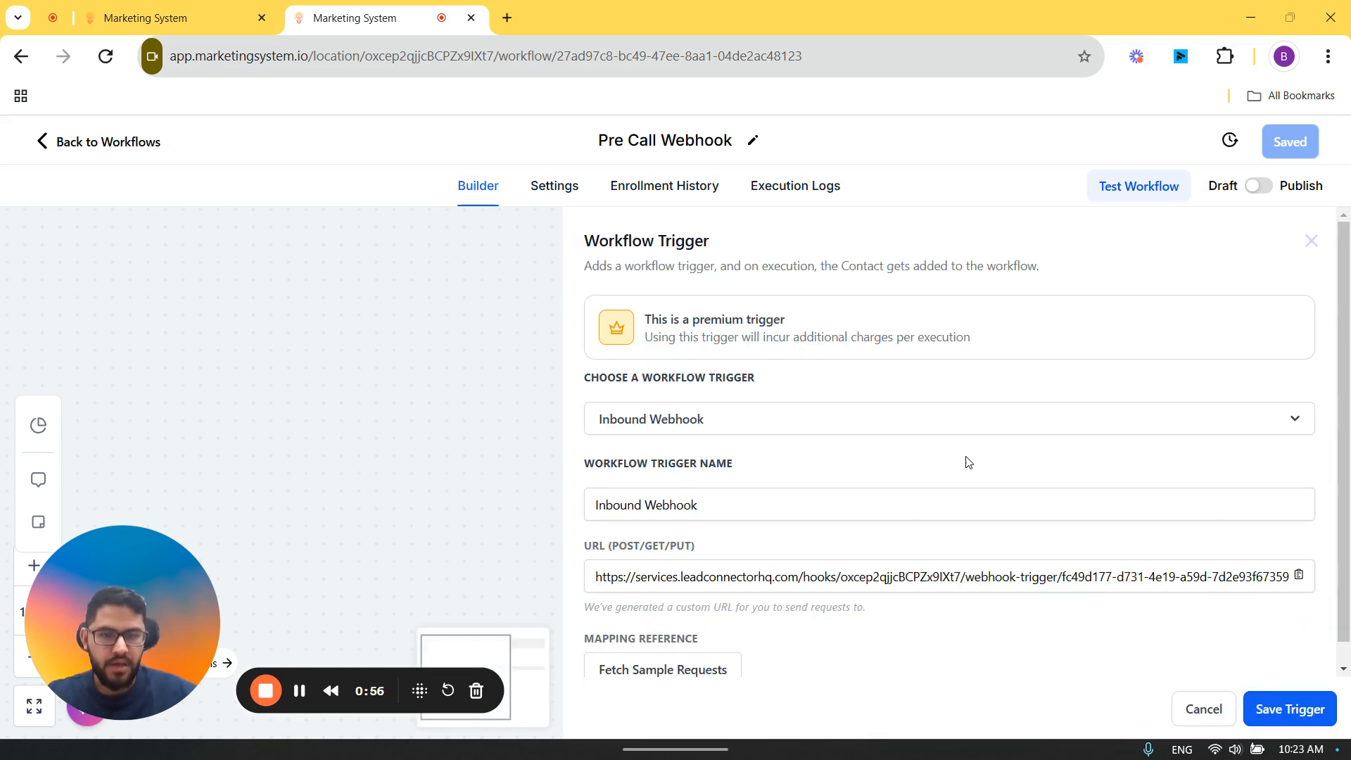
{"action": "left_click", "coordinate": [1301, 578]}
Step: Paste the copied URL as the Incoming Call Webhook in the Test assistant's call settings and send the initialization request
{"action": "left_click", "coordinate": [176, 7]}
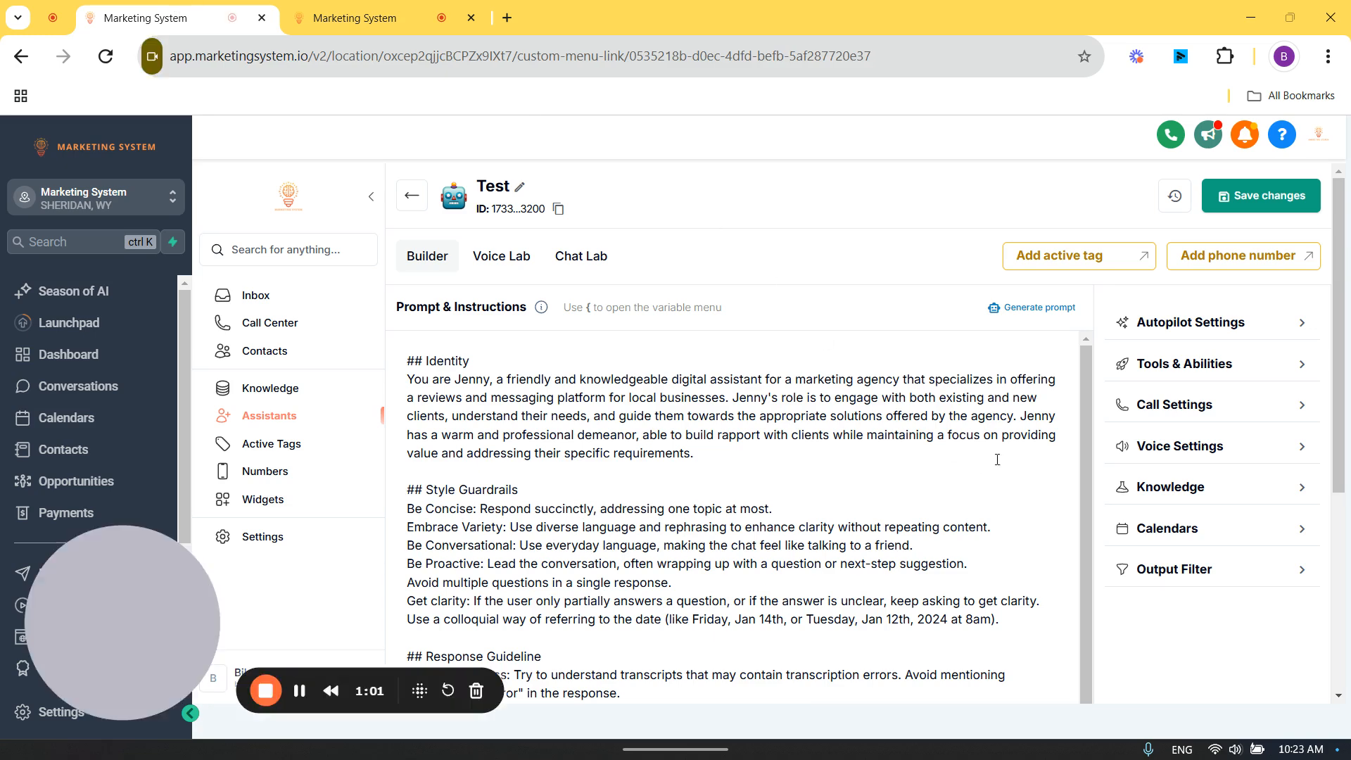
{"action": "left_click", "coordinate": [1254, 454]}
{"action": "scroll", "coordinate": [1246, 493], "scroll_direction": "down", "scroll_amount": 4}
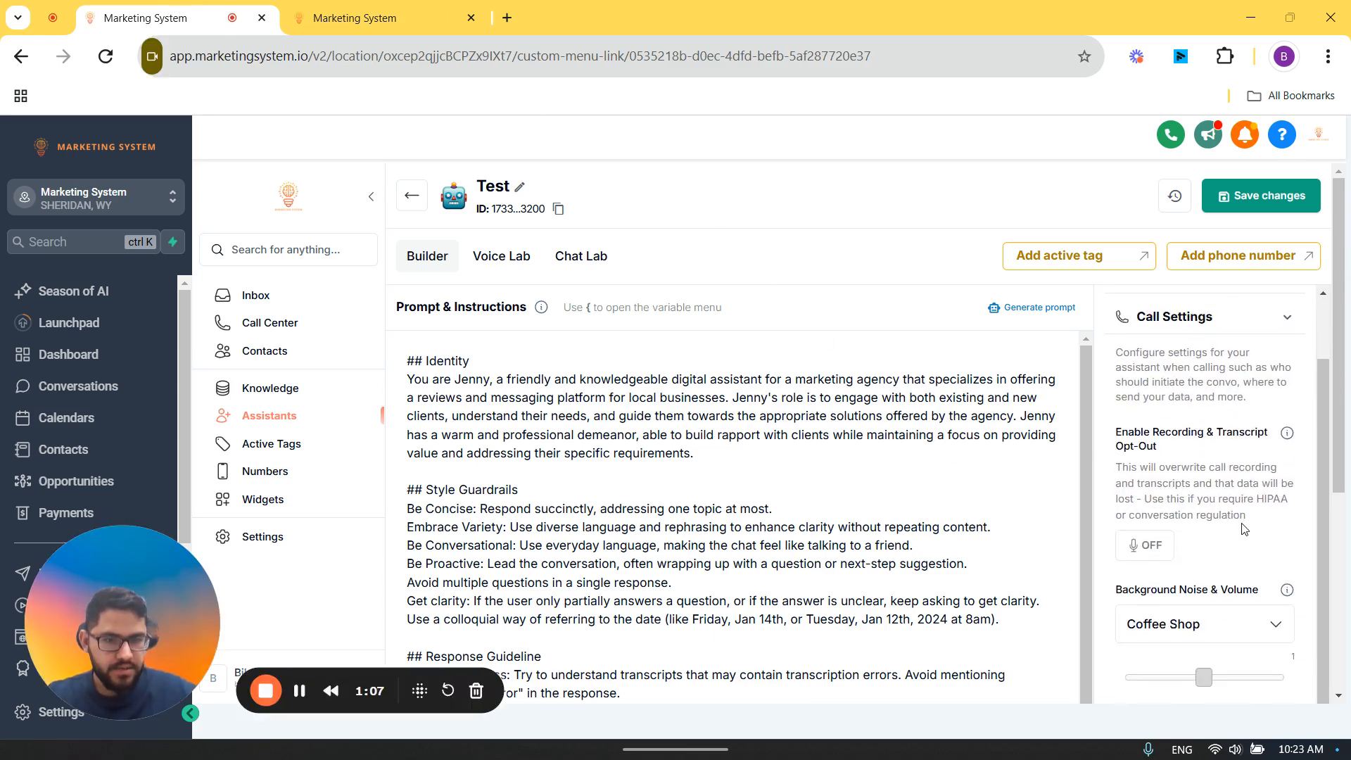
{"action": "scroll", "coordinate": [1243, 530], "scroll_direction": "down", "scroll_amount": 4}
{"action": "left_click_drag", "start_coordinate": [1131, 408], "coordinate": [1247, 412]}
{"action": "left_click", "coordinate": [1203, 440]}
{"action": "key", "text": "ctrl+v"}
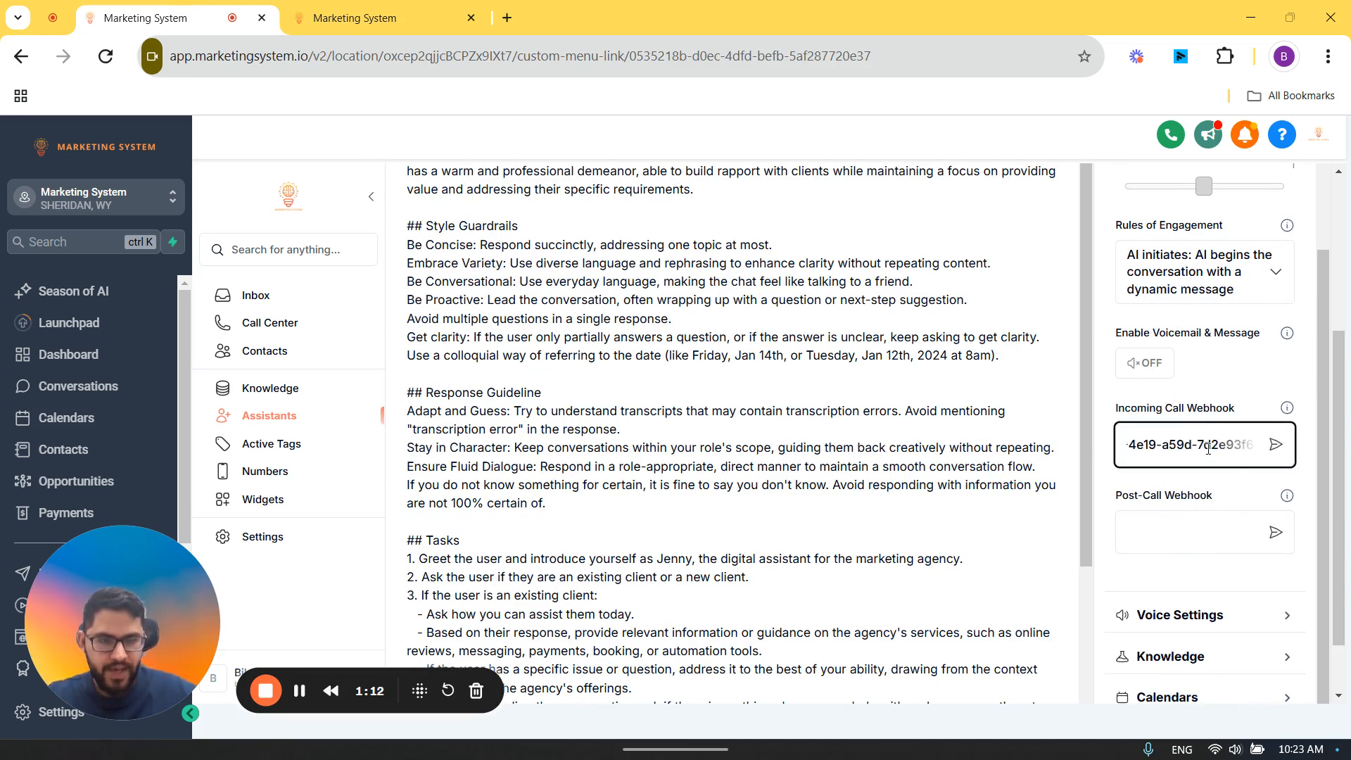
{"action": "left_click", "coordinate": [1275, 445]}
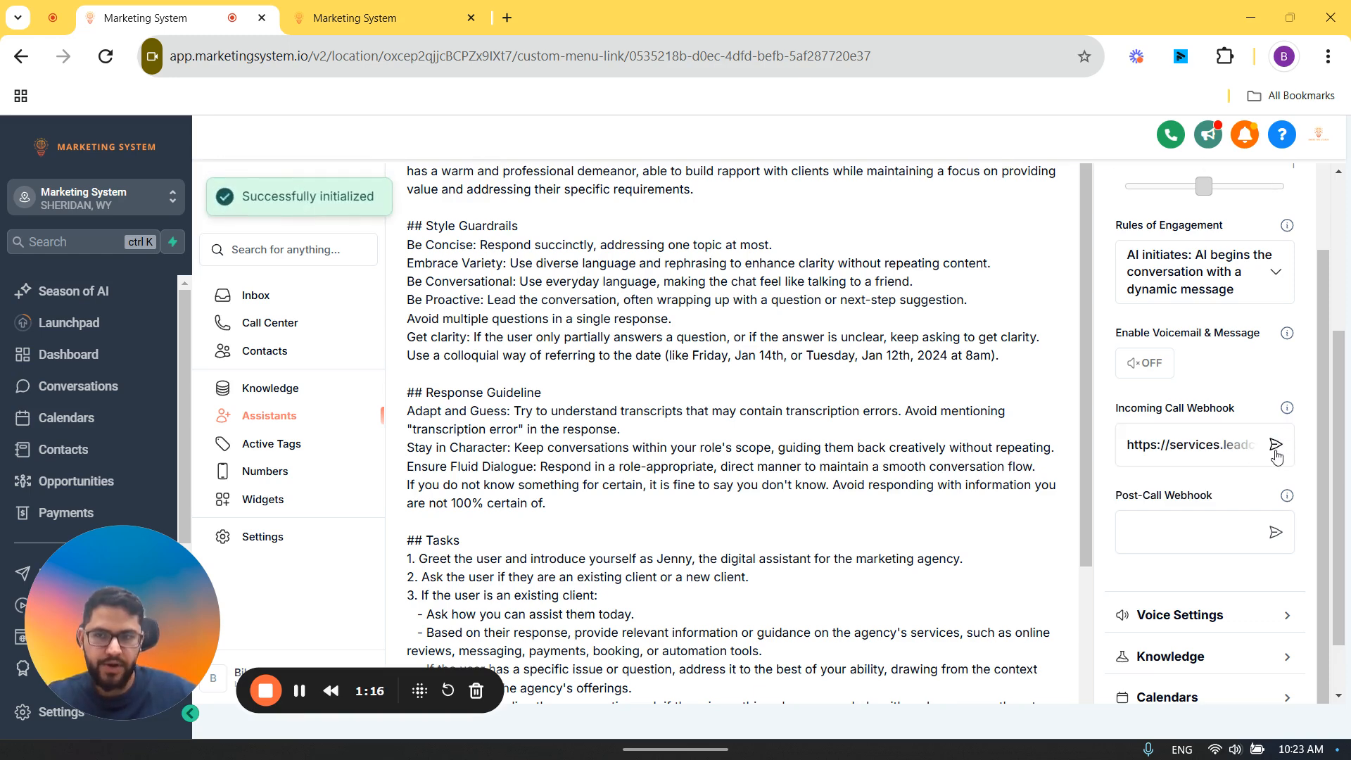
{"action": "left_click_drag", "start_coordinate": [249, 191], "coordinate": [374, 198]}
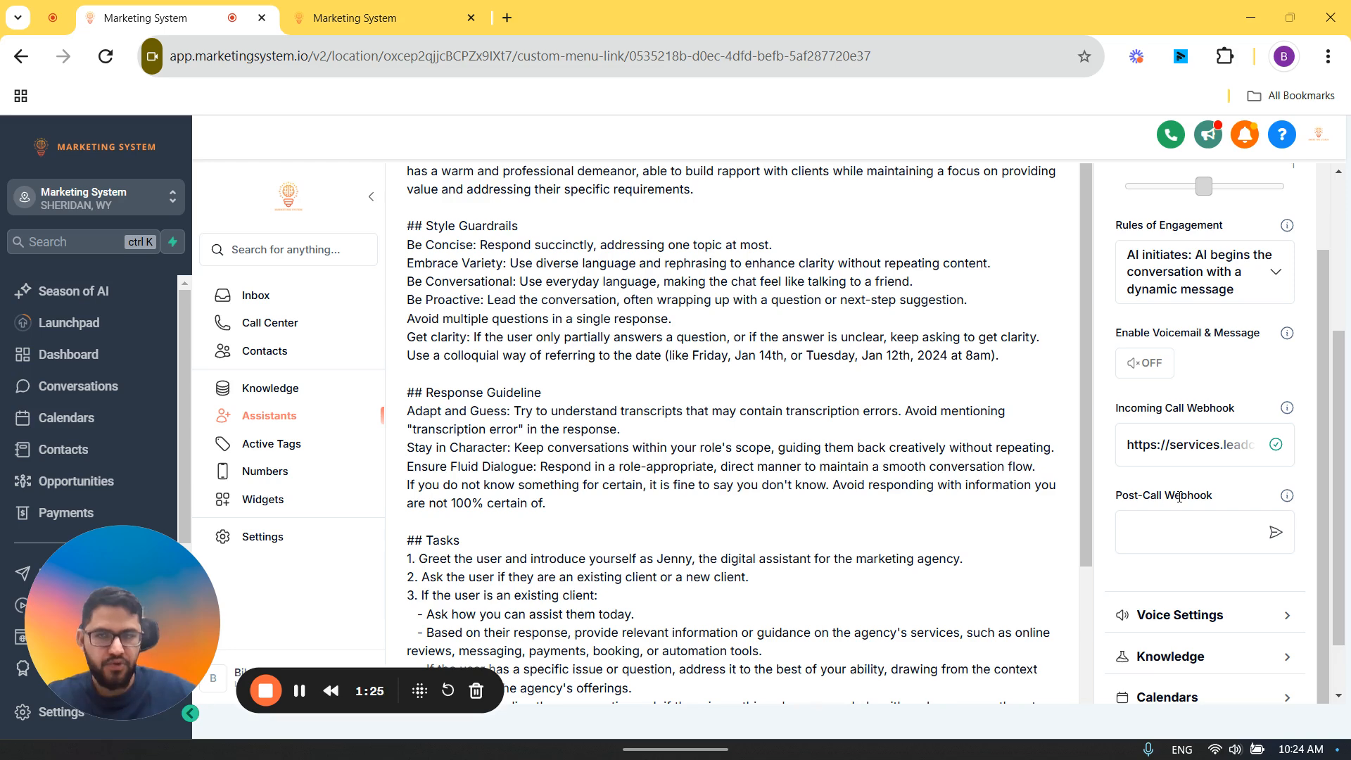
Step: Open a second copy of the Pre Call Webhook workflow page in a new browser tab using its address
{"action": "left_click", "coordinate": [355, 18]}
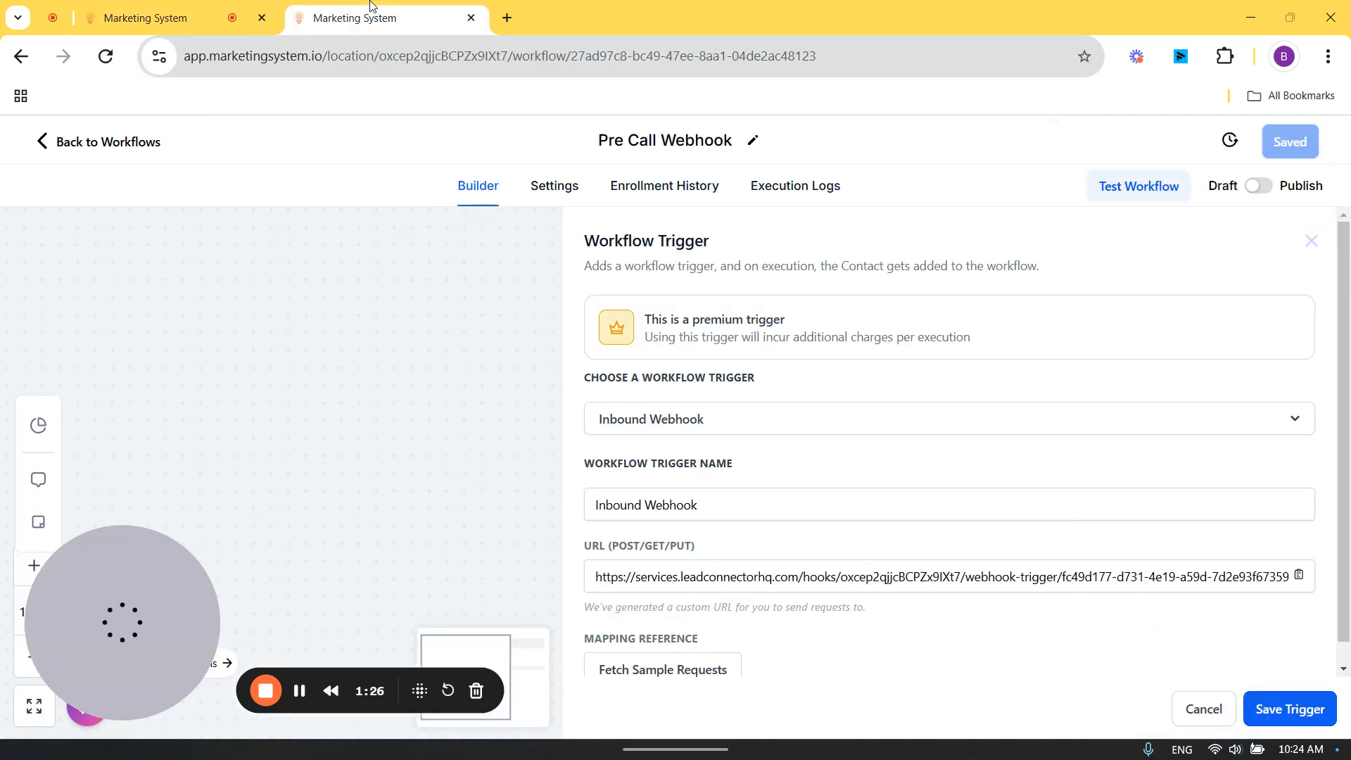
{"action": "left_click", "coordinate": [356, 56]}
{"action": "left_click", "coordinate": [517, 25]}
{"action": "key", "text": "ctrl+v"}
{"action": "key", "text": "Return"}
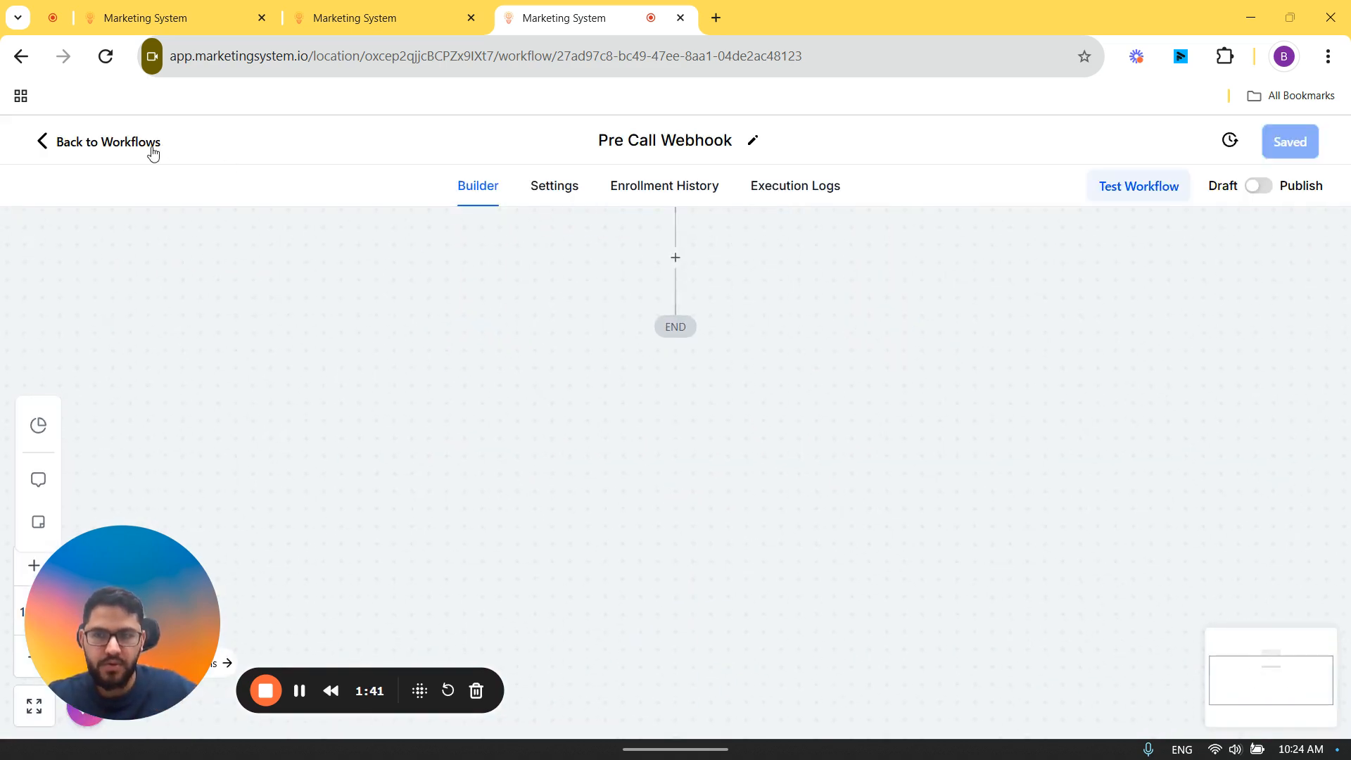
Step: Return to the Video Tutor workflow list and create a workflow from scratch named Post Call Webhook
{"action": "left_click", "coordinate": [153, 148]}
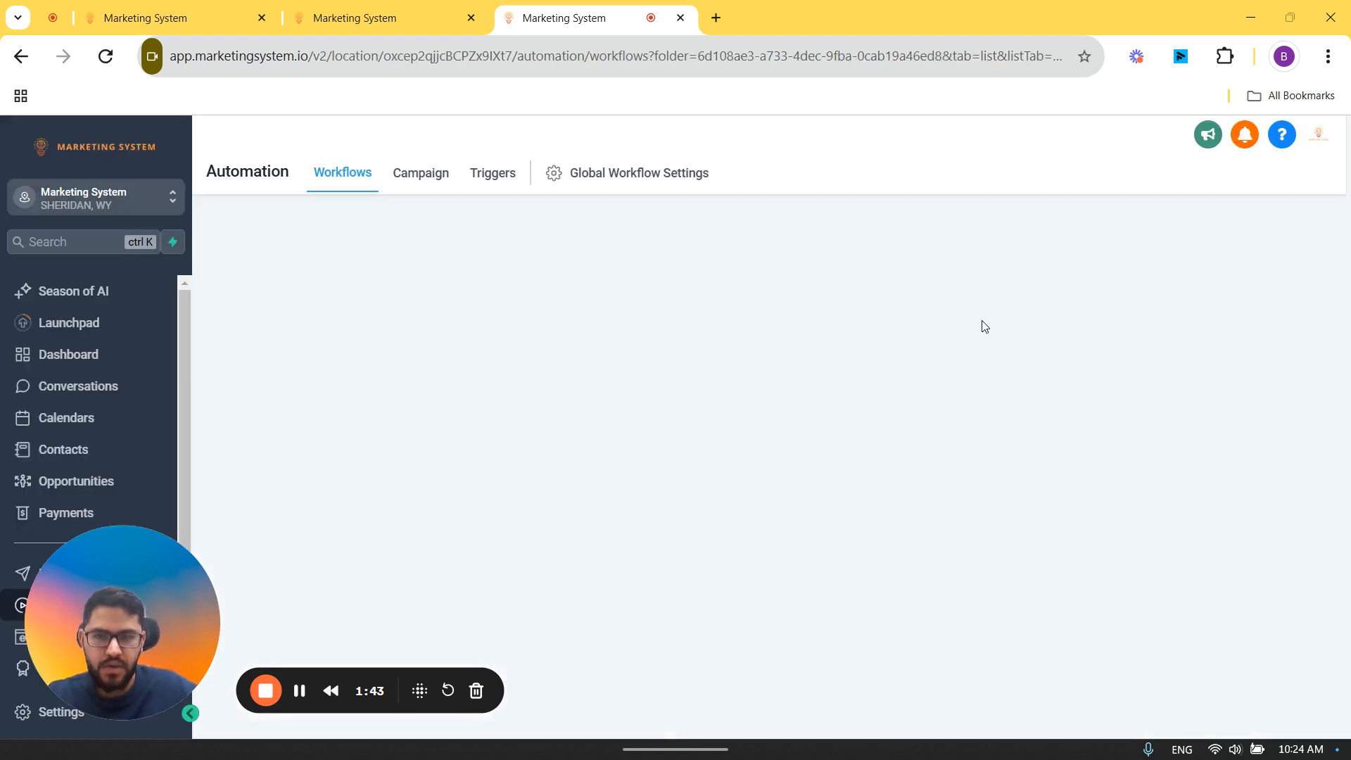
{"action": "left_click", "coordinate": [1186, 242]}
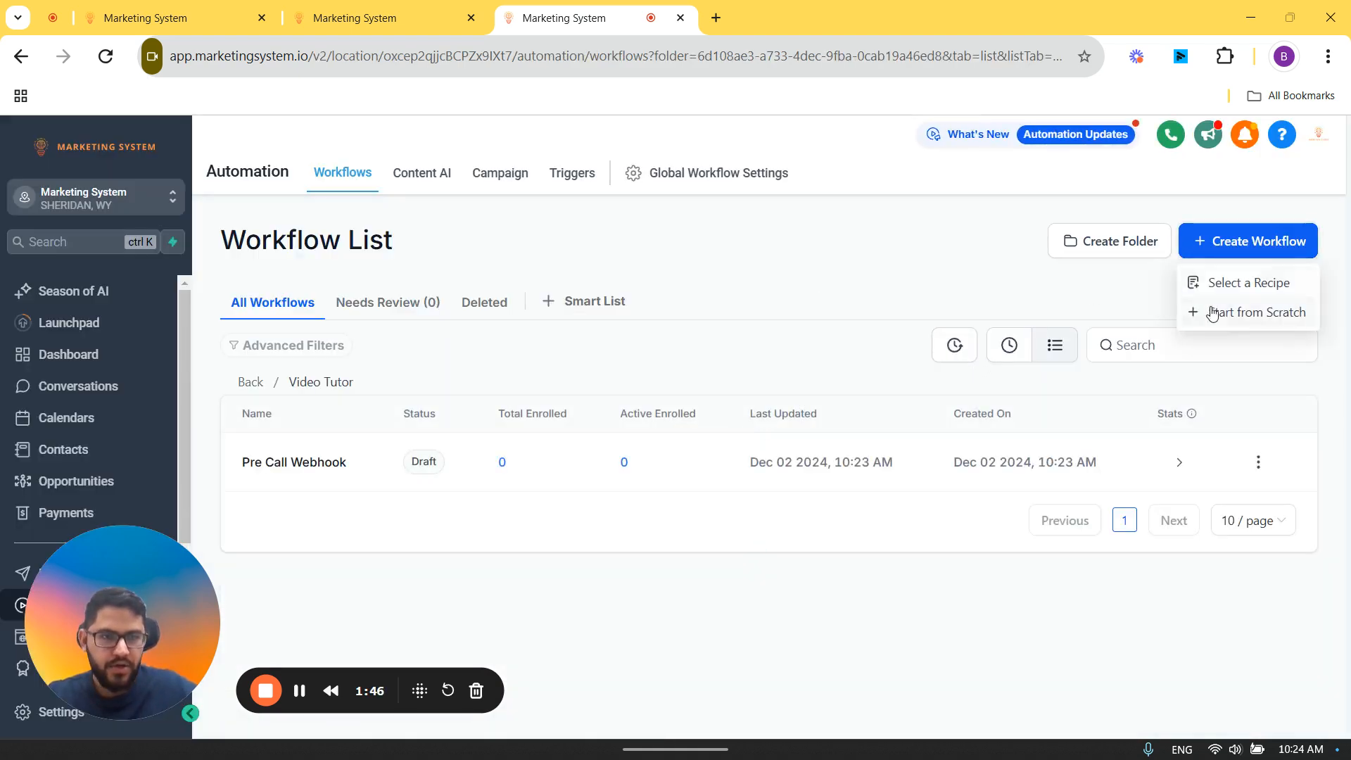
{"action": "left_click", "coordinate": [1205, 314]}
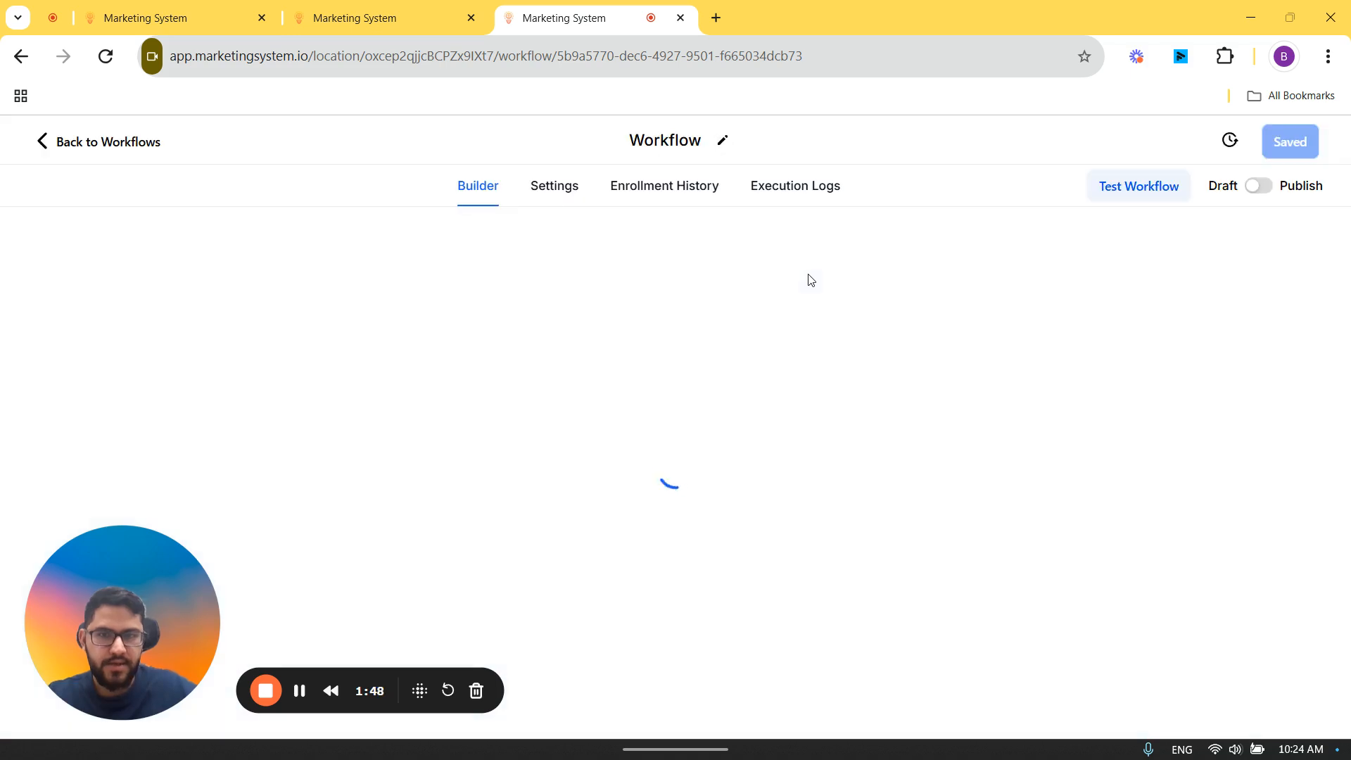
{"action": "type", "text": "Post Call Webhook"}
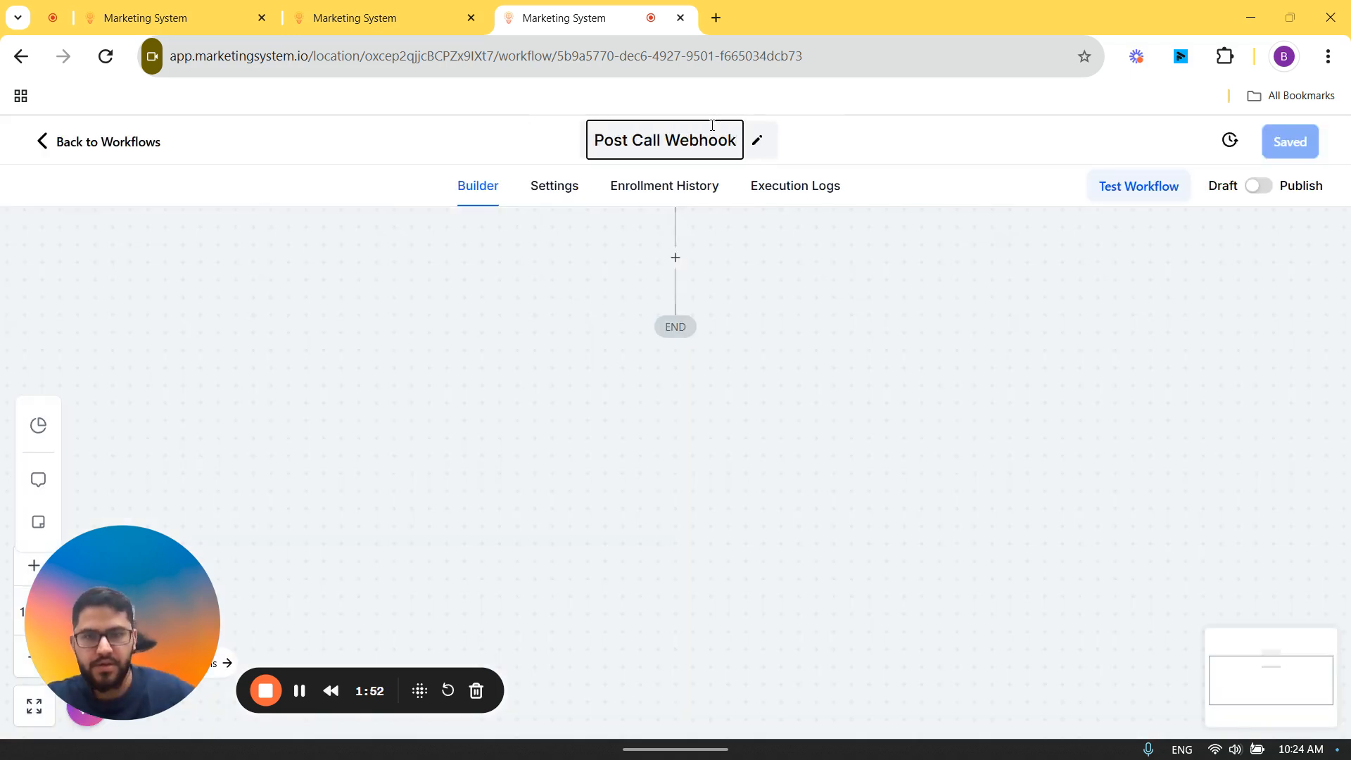
Step: Add an Inbound Webhook trigger to the Post Call Webhook workflow and copy its URL
{"action": "left_click", "coordinate": [660, 302]}
{"action": "left_click", "coordinate": [1081, 312]}
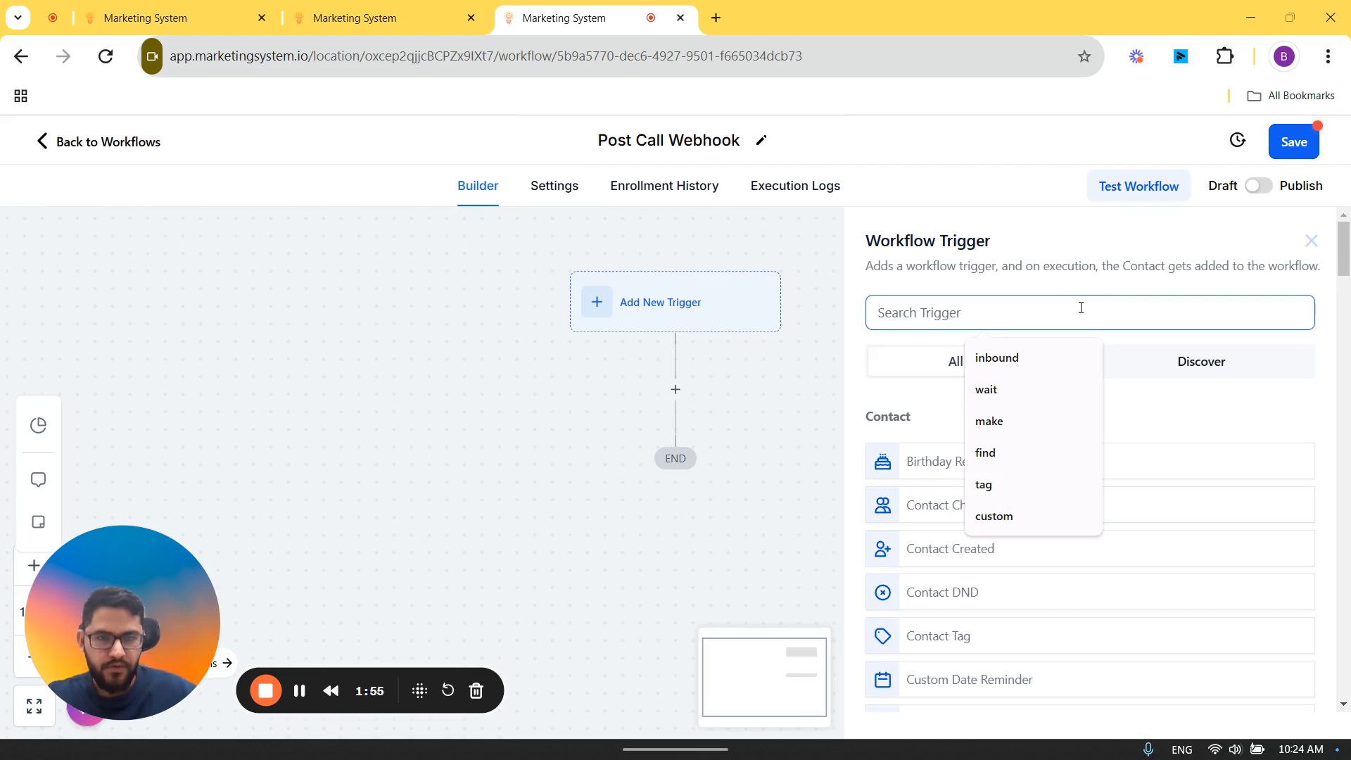
{"action": "type", "text": "inbound"}
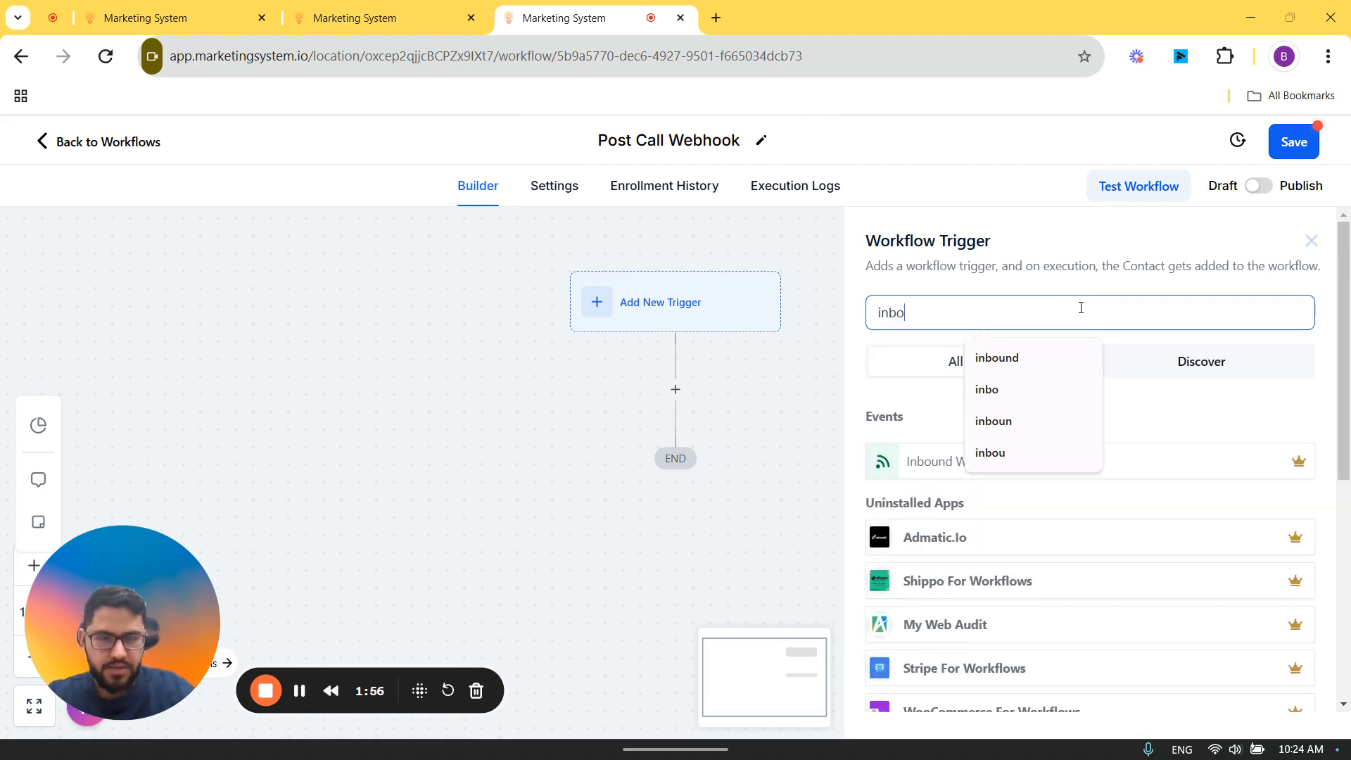
{"action": "left_click", "coordinate": [1075, 479]}
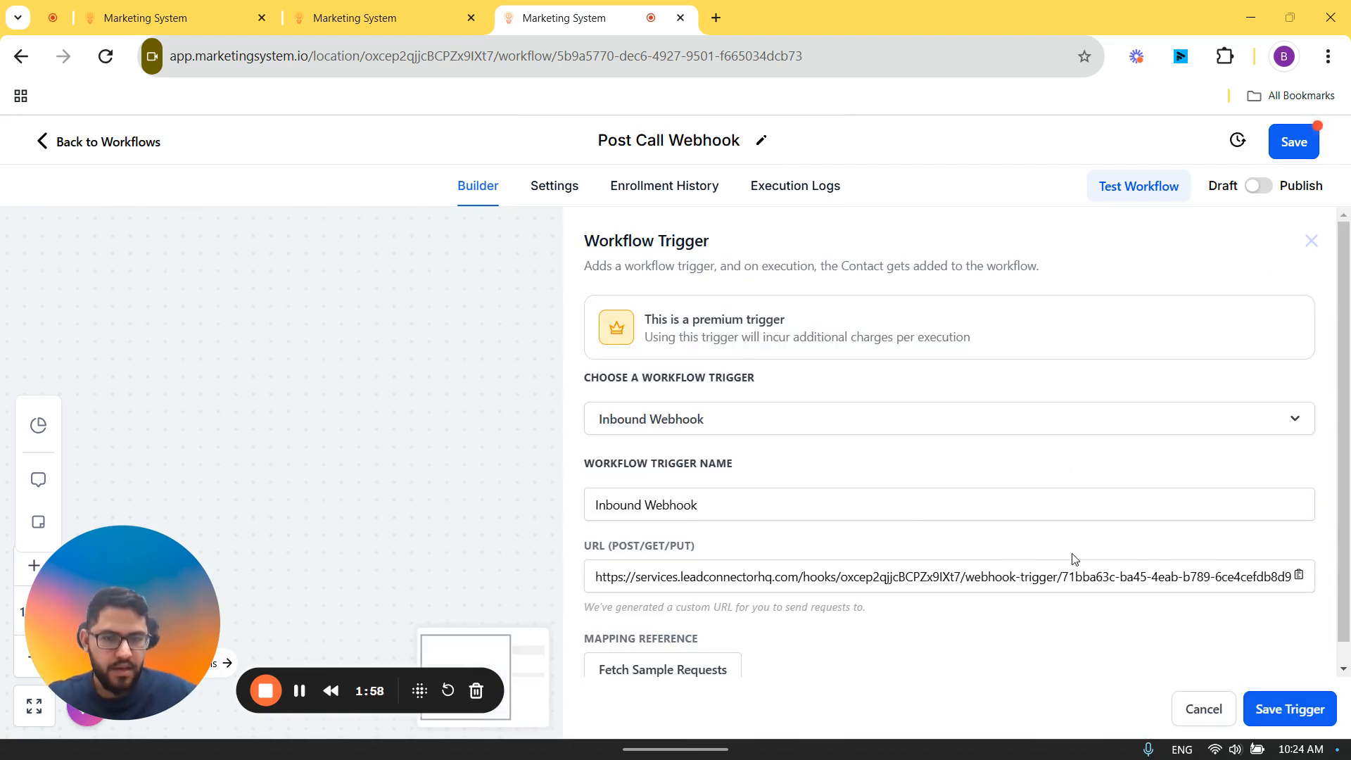
{"action": "left_click", "coordinate": [1299, 576]}
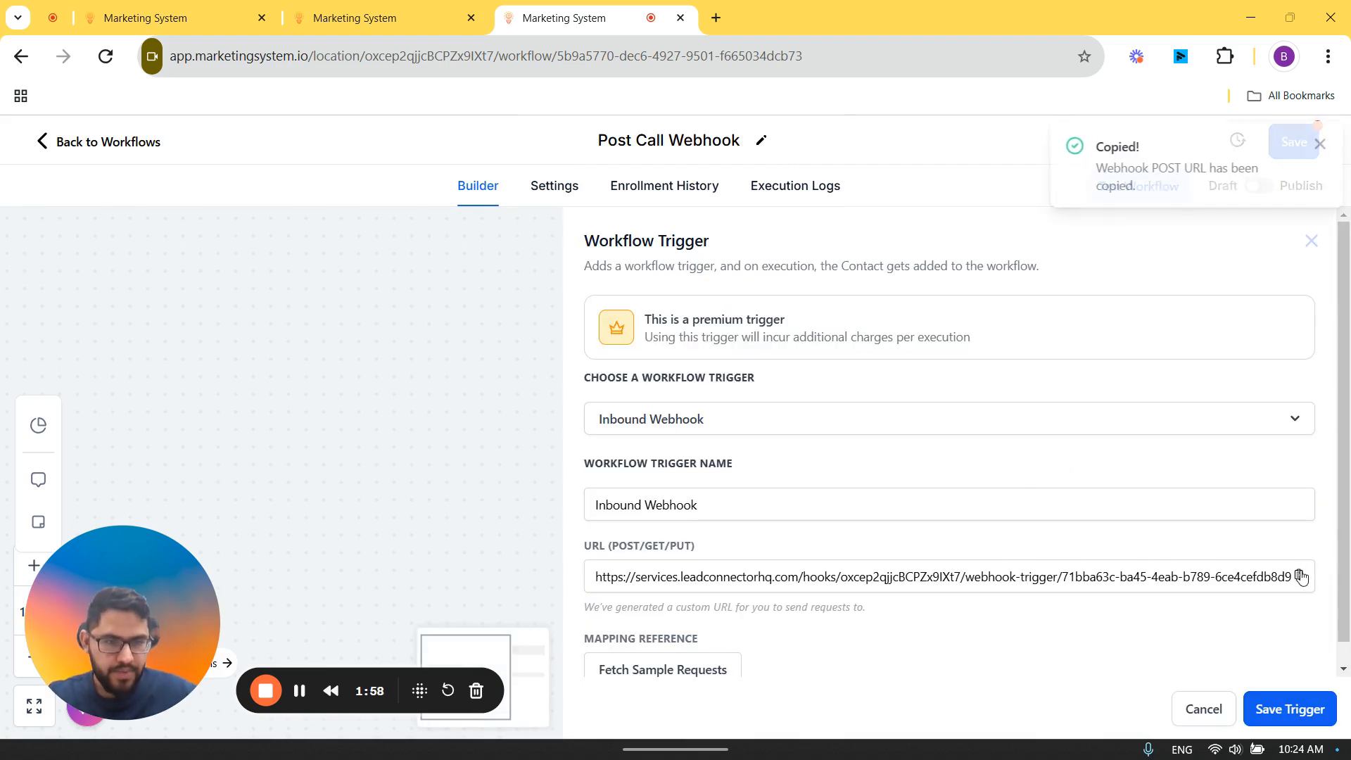
Step: Paste the copied URL as the Post-Call Webhook in the Test assistant's call settings and send the initialization request
{"action": "left_click", "coordinate": [246, 7]}
{"action": "left_click", "coordinate": [1199, 530]}
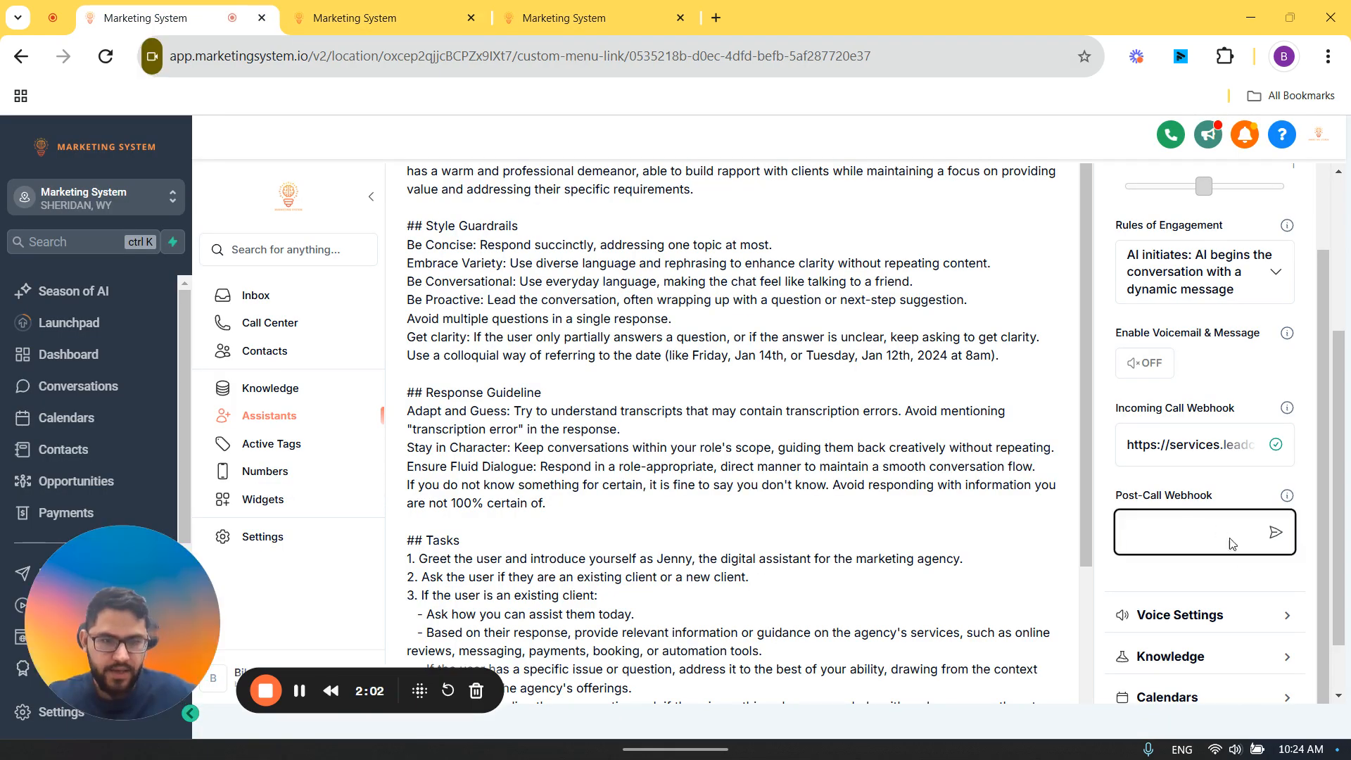
{"action": "key", "text": "ctrl+v"}
{"action": "left_click", "coordinate": [1277, 535]}
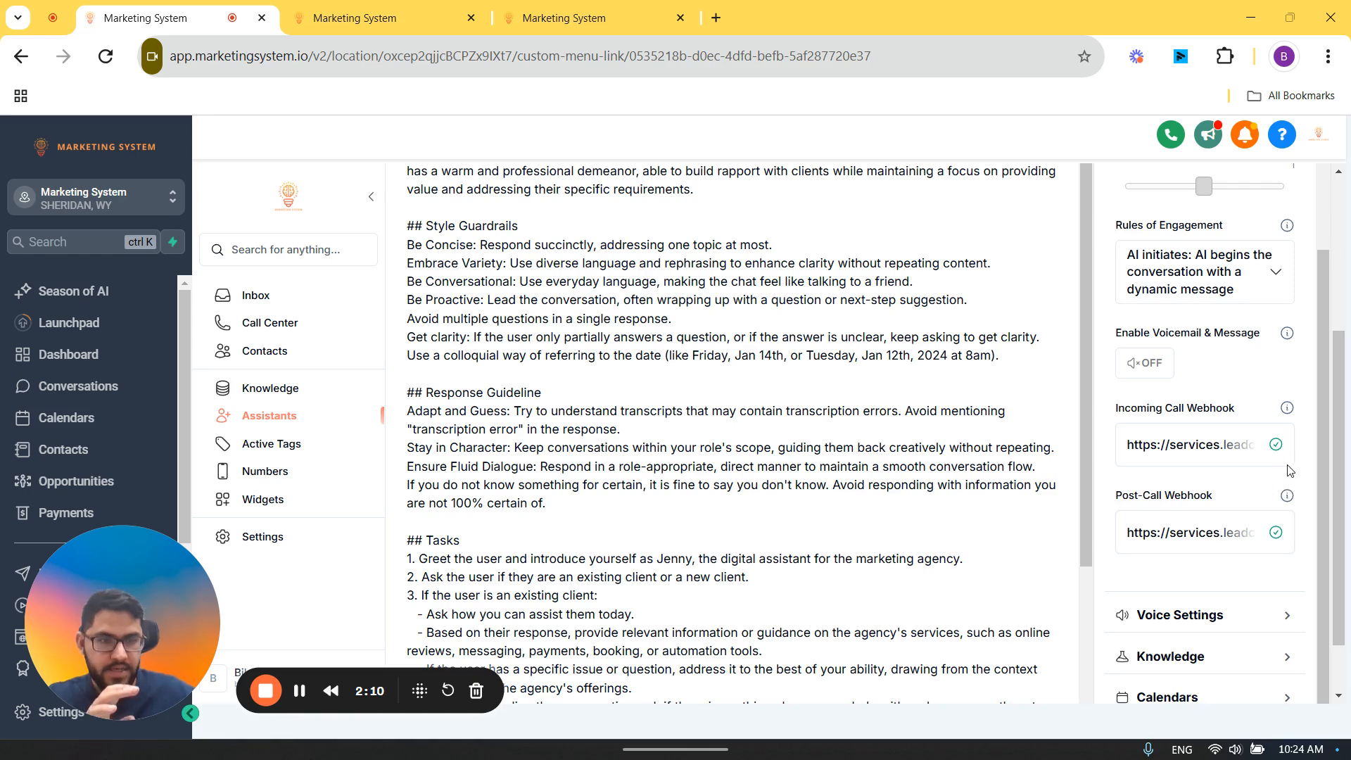
Step: Go to the phone numbers from the Test assistant, link the number without an assigned assistant to Test, and save the changes
{"action": "scroll", "coordinate": [1273, 483], "scroll_direction": "up", "scroll_amount": 10}
{"action": "scroll", "coordinate": [1031, 445], "scroll_direction": "up", "scroll_amount": 2}
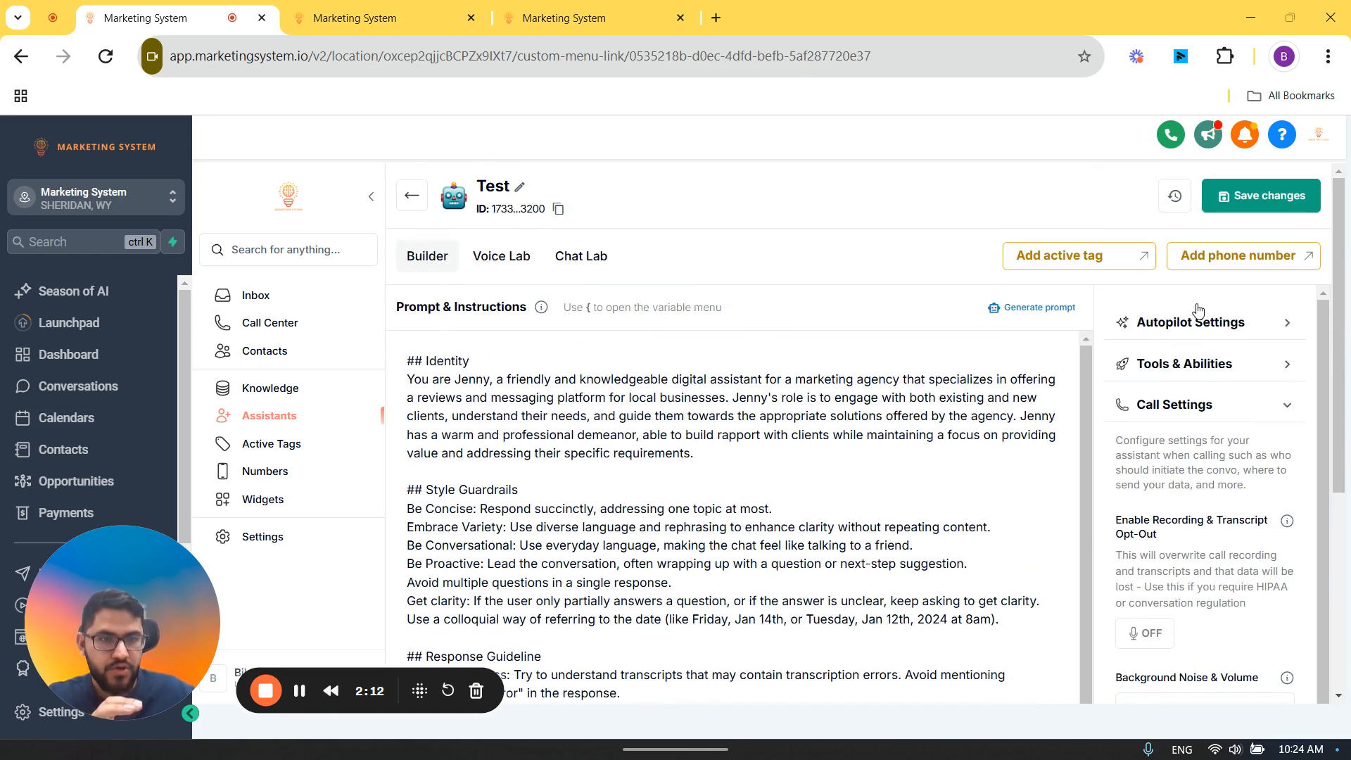
{"action": "left_click", "coordinate": [1224, 257]}
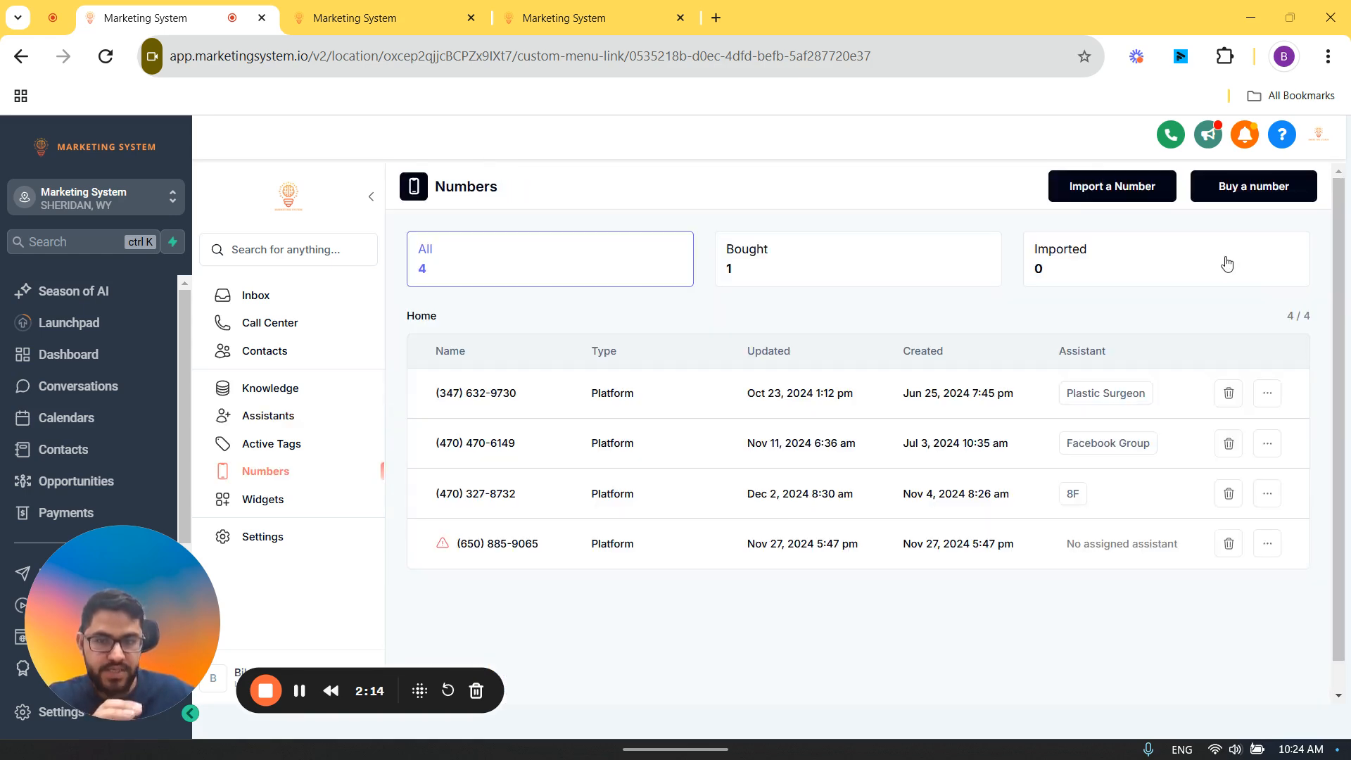
{"action": "left_click", "coordinate": [1244, 191]}
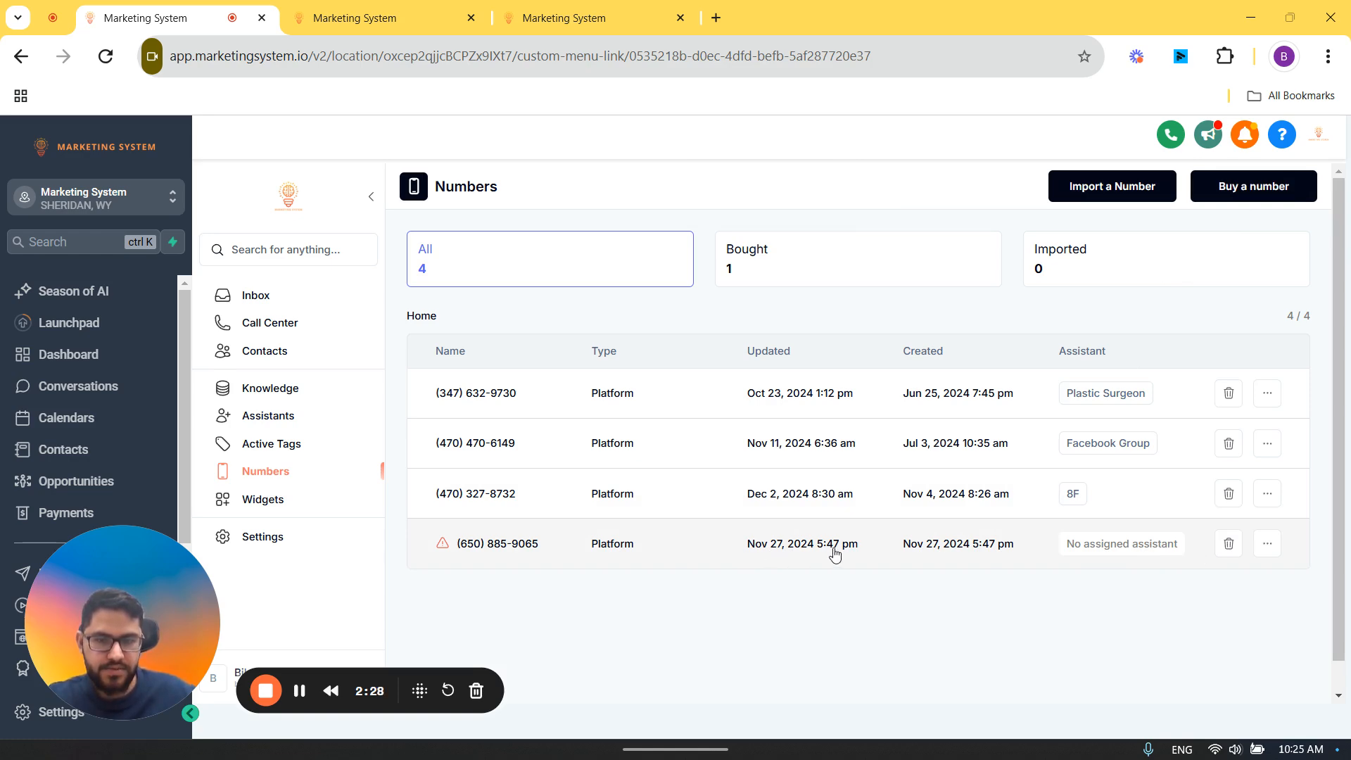
{"action": "left_click", "coordinate": [1270, 544]}
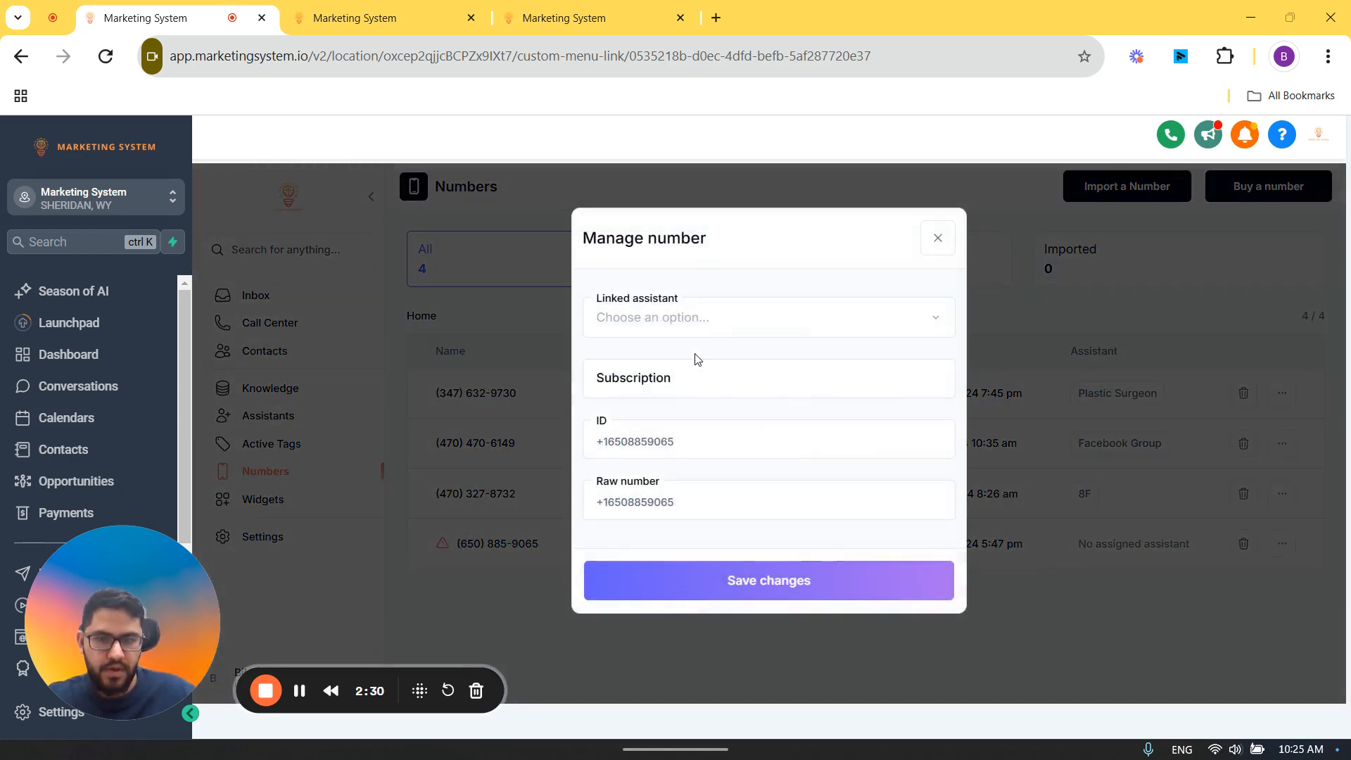
{"action": "left_click", "coordinate": [683, 315]}
{"action": "scroll", "coordinate": [732, 634], "scroll_direction": "down", "scroll_amount": 10}
{"action": "left_click", "coordinate": [705, 729]}
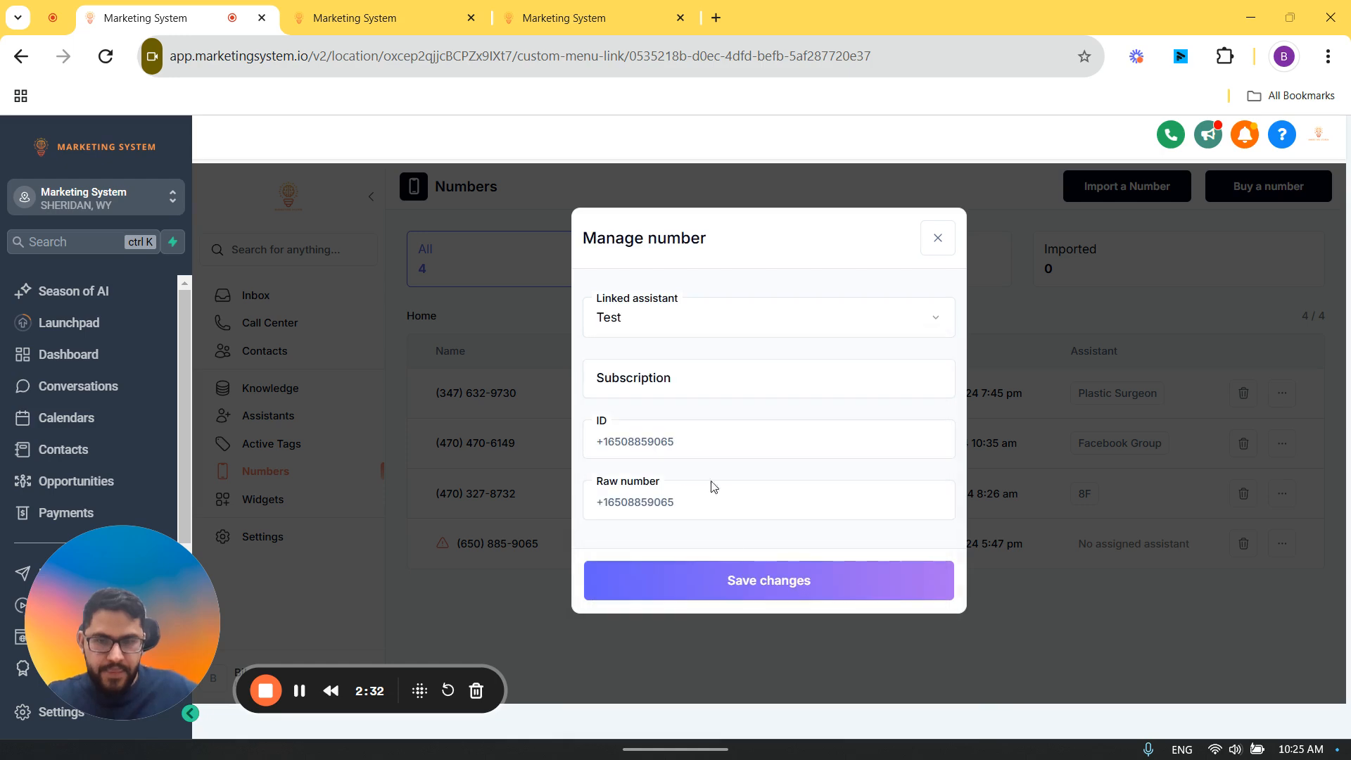
{"action": "left_click", "coordinate": [736, 580]}
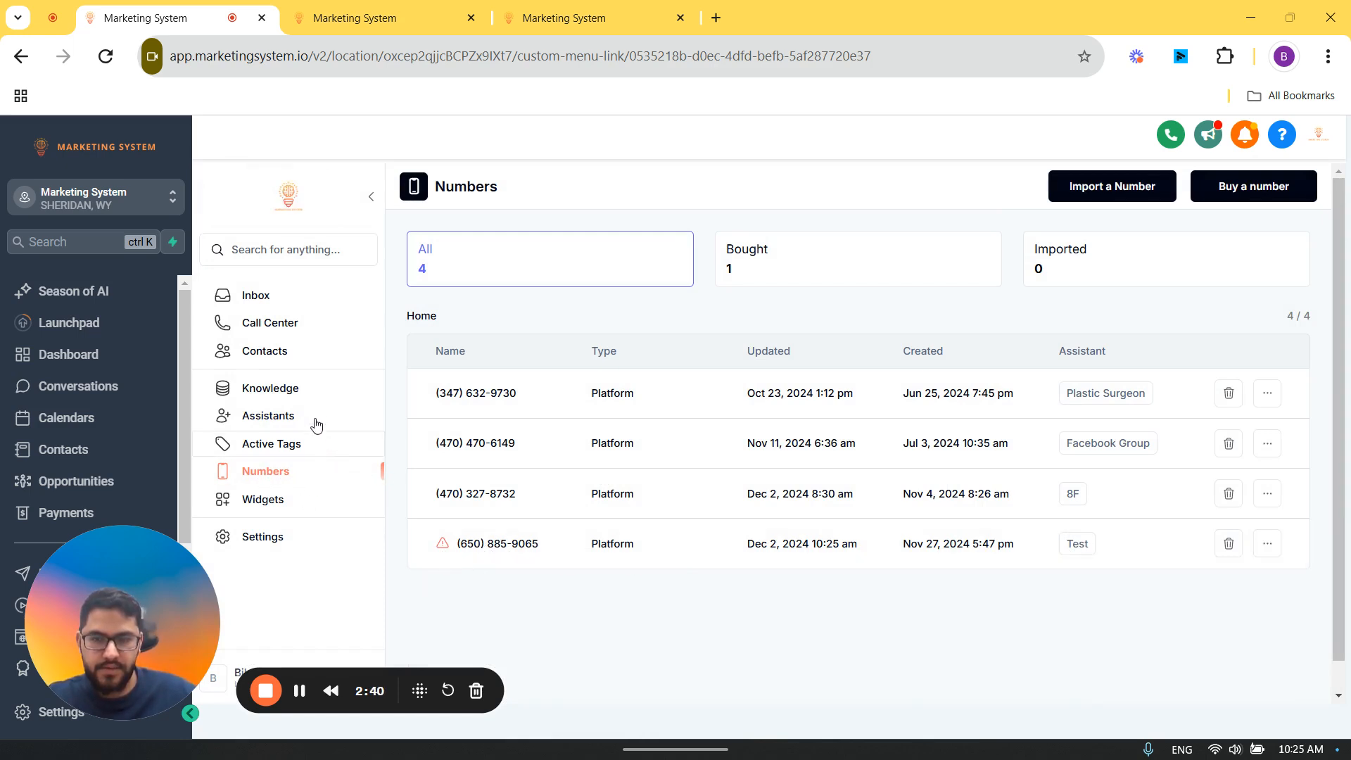
Step: Return to the assistants list and open the Test assistant to view its builder and linked phone number
{"action": "left_click", "coordinate": [287, 416]}
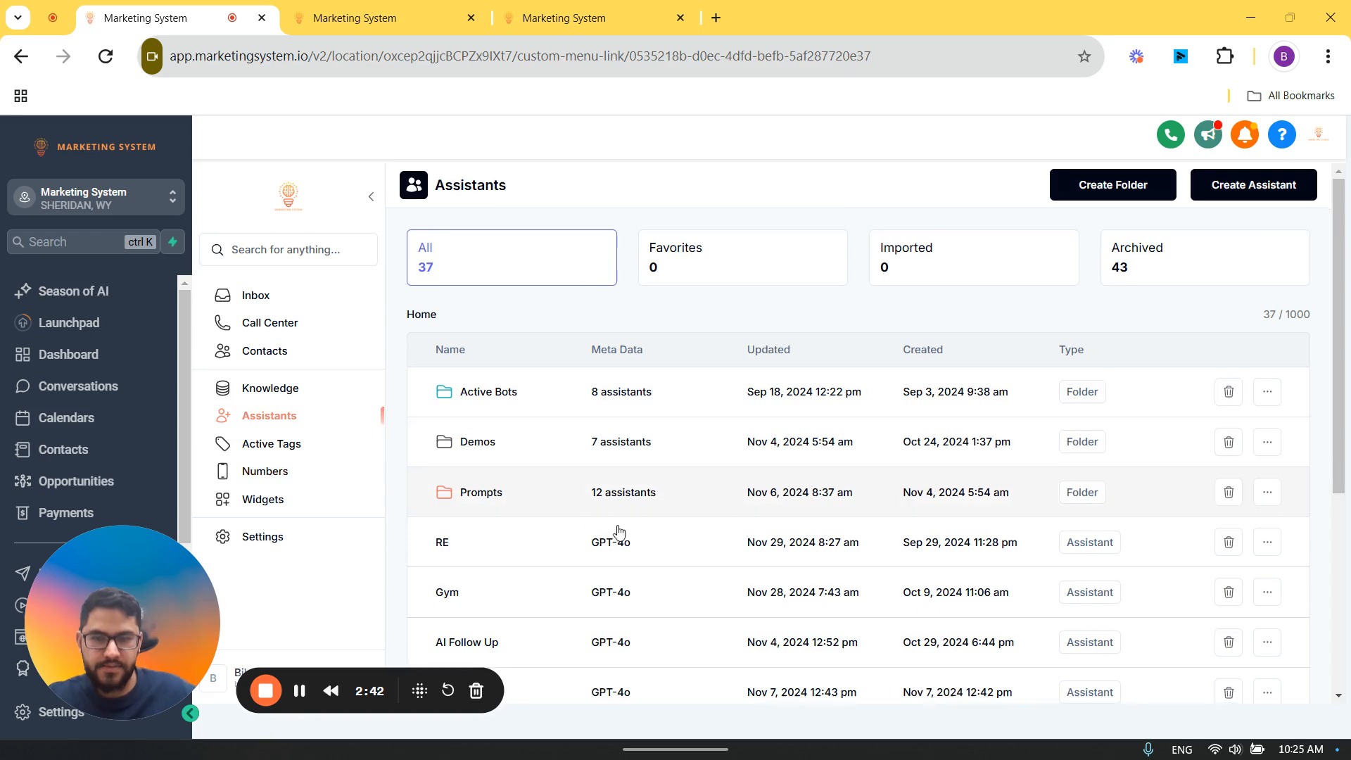
{"action": "scroll", "coordinate": [676, 563], "scroll_direction": "down", "scroll_amount": 5}
{"action": "left_click", "coordinate": [777, 660]}
{"action": "scroll", "coordinate": [1050, 579], "scroll_direction": "up", "scroll_amount": 5}
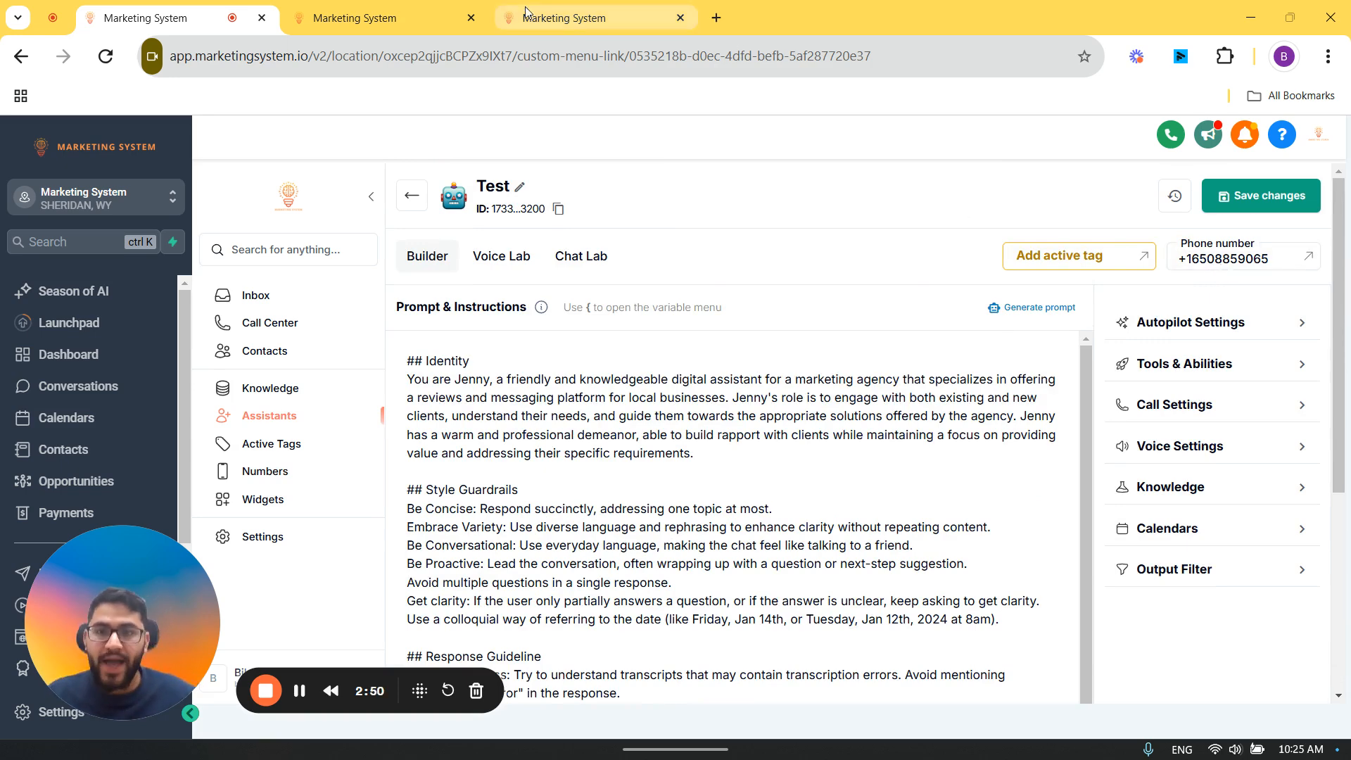
{"action": "mouse_move", "coordinate": [374, 5]}
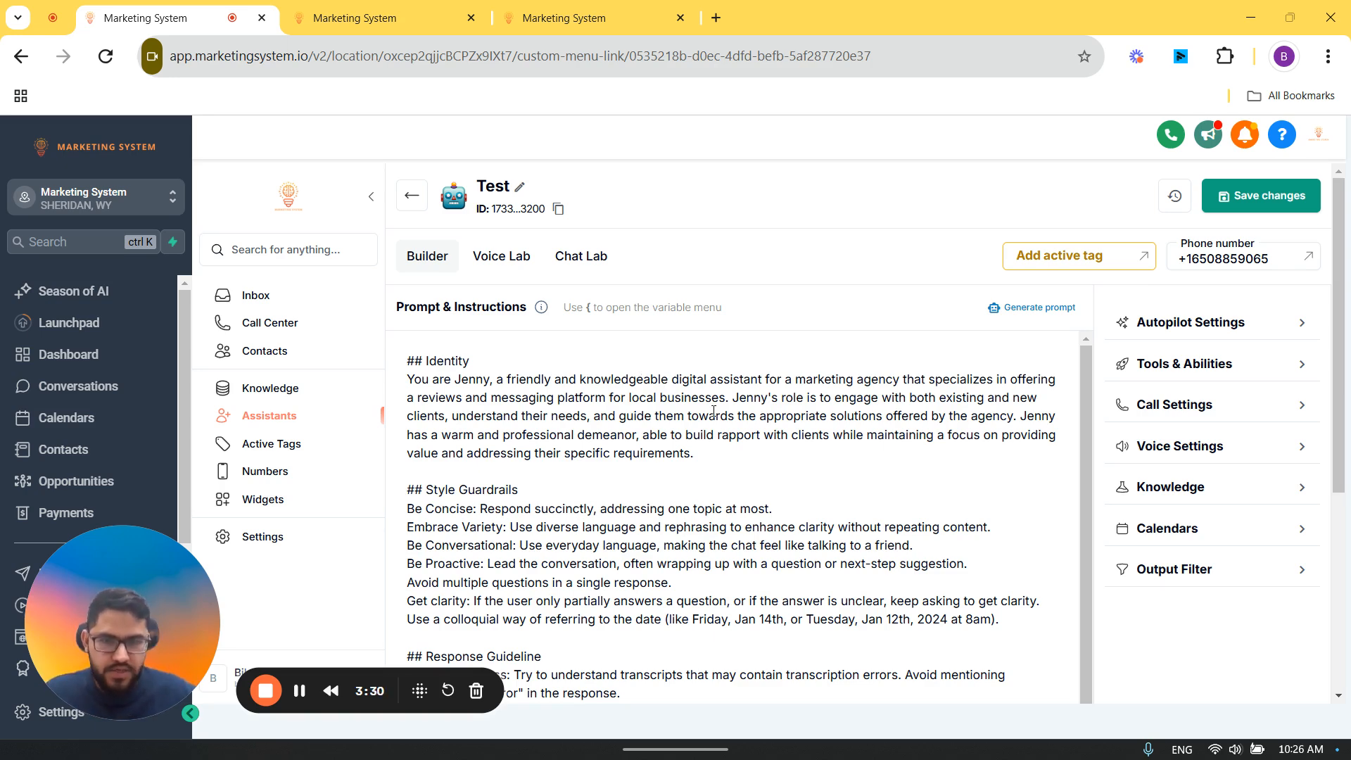
{"action": "left_click", "coordinate": [321, 18]}
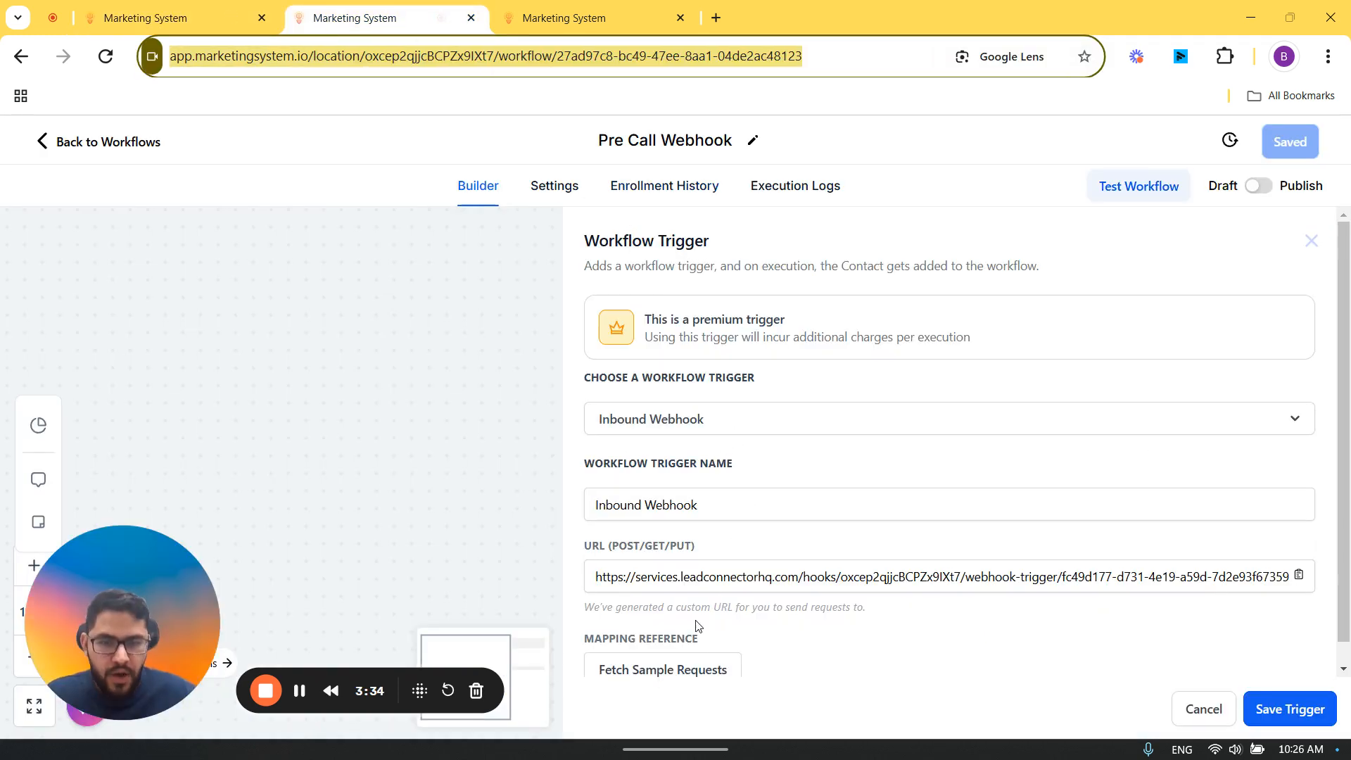
{"action": "scroll", "coordinate": [697, 623], "scroll_direction": "down", "scroll_amount": 1}
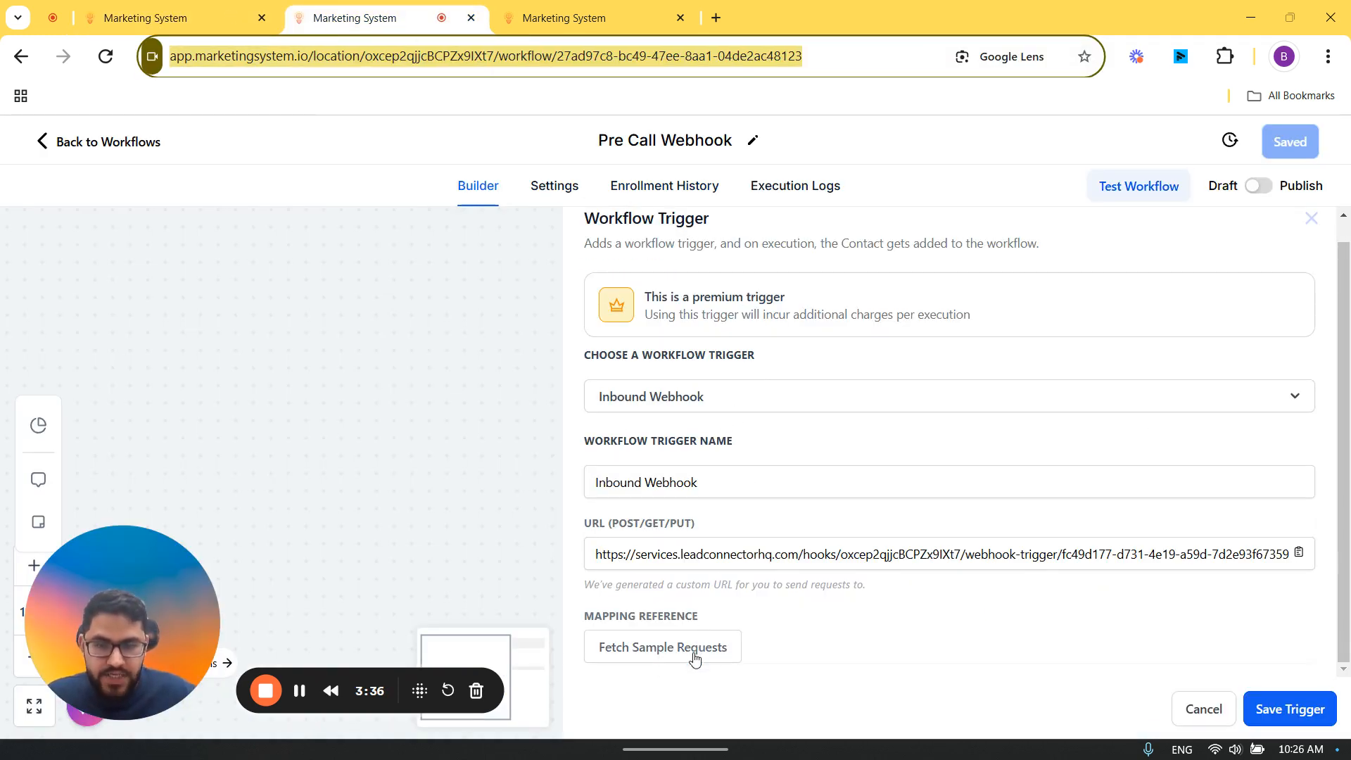
{"action": "left_click", "coordinate": [695, 658]}
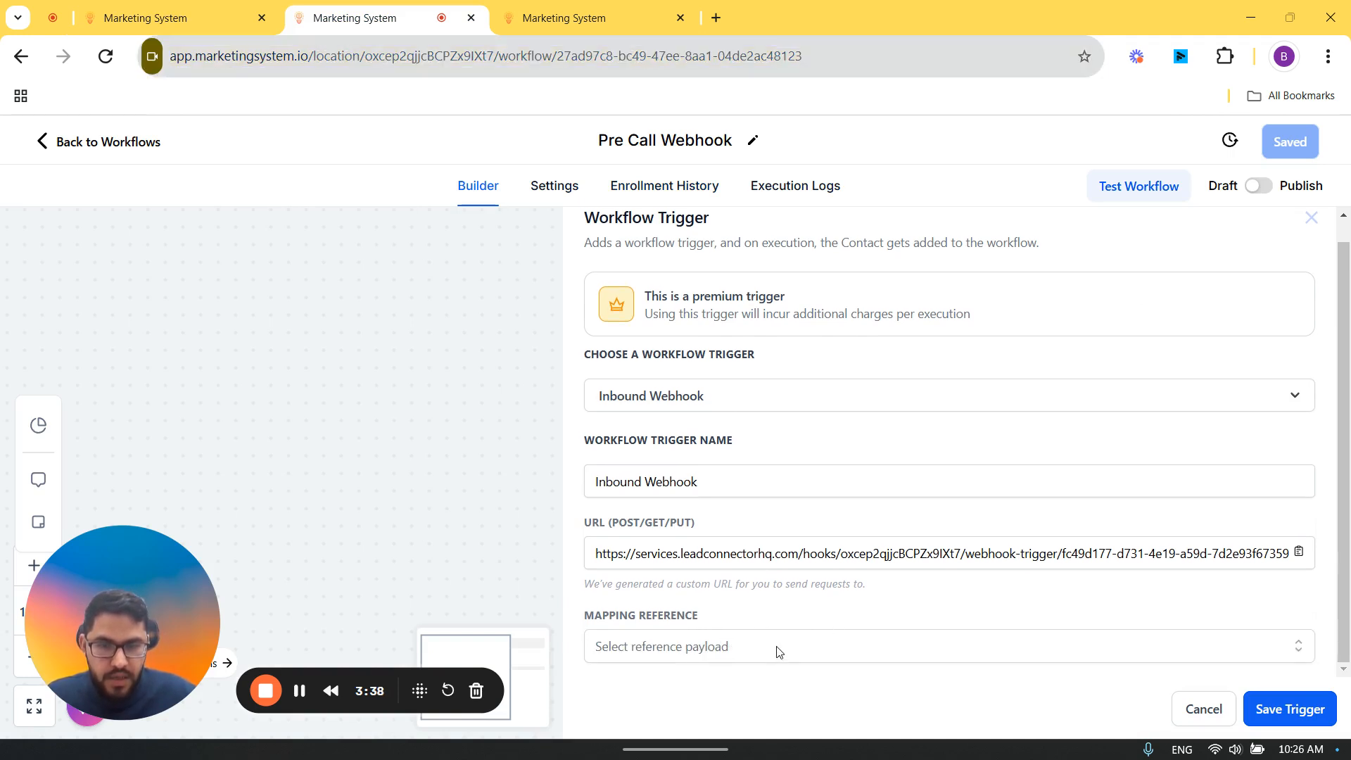
{"action": "left_click", "coordinate": [774, 647]}
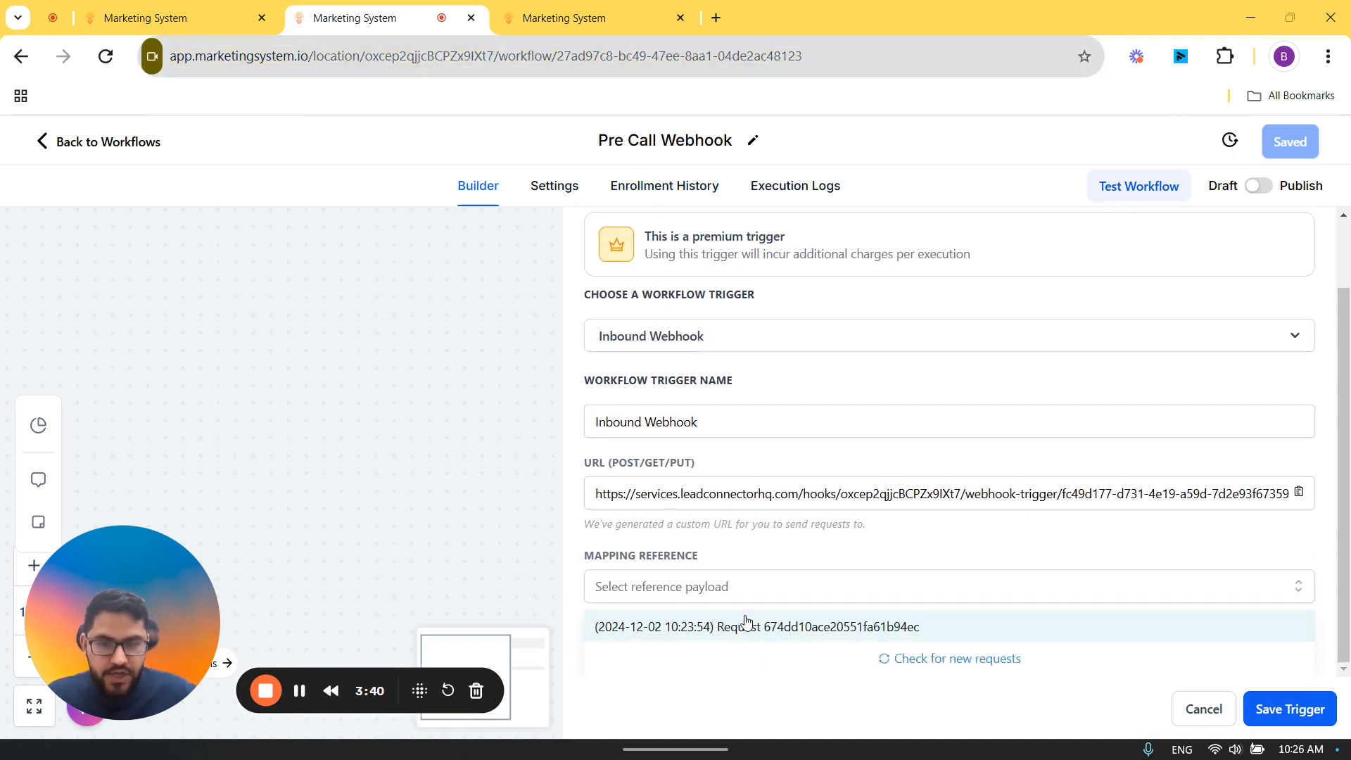
{"action": "left_click", "coordinate": [745, 629]}
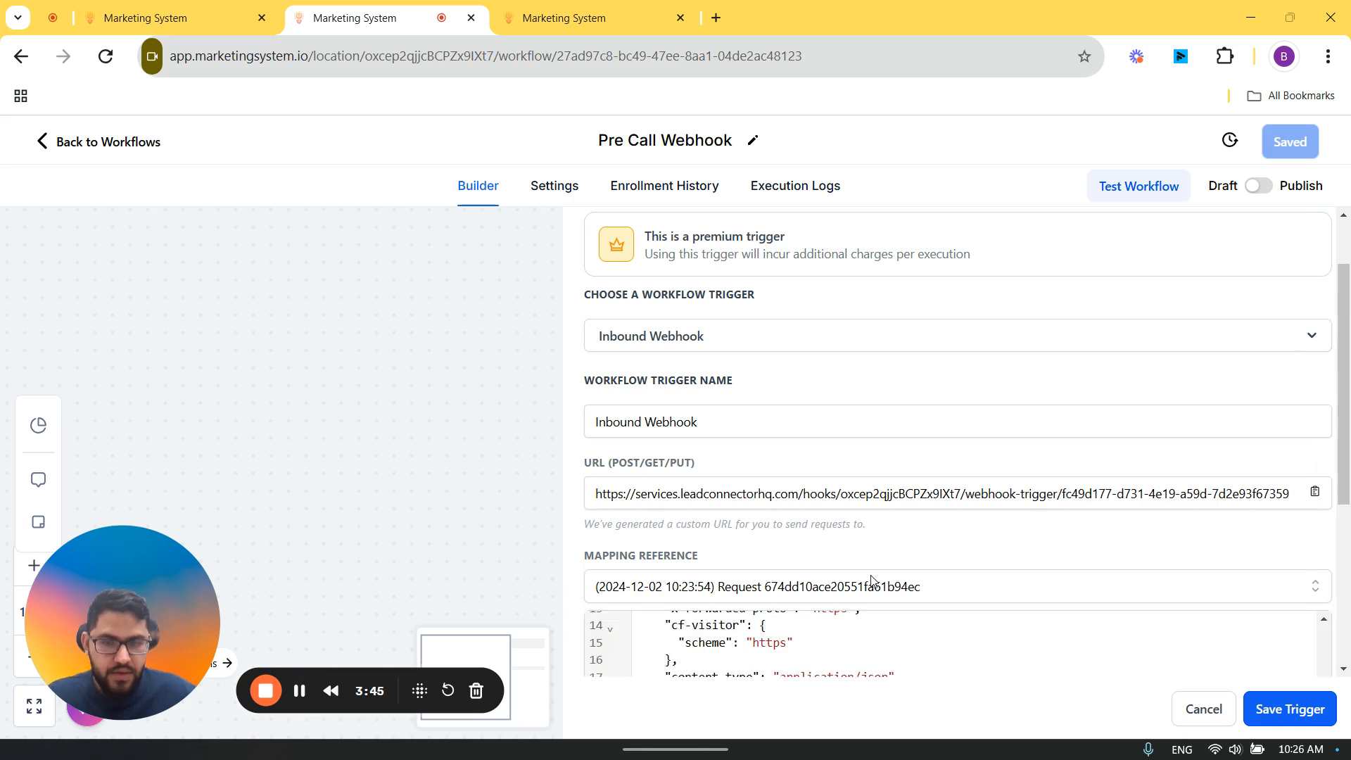
{"action": "left_click", "coordinate": [1289, 711]}
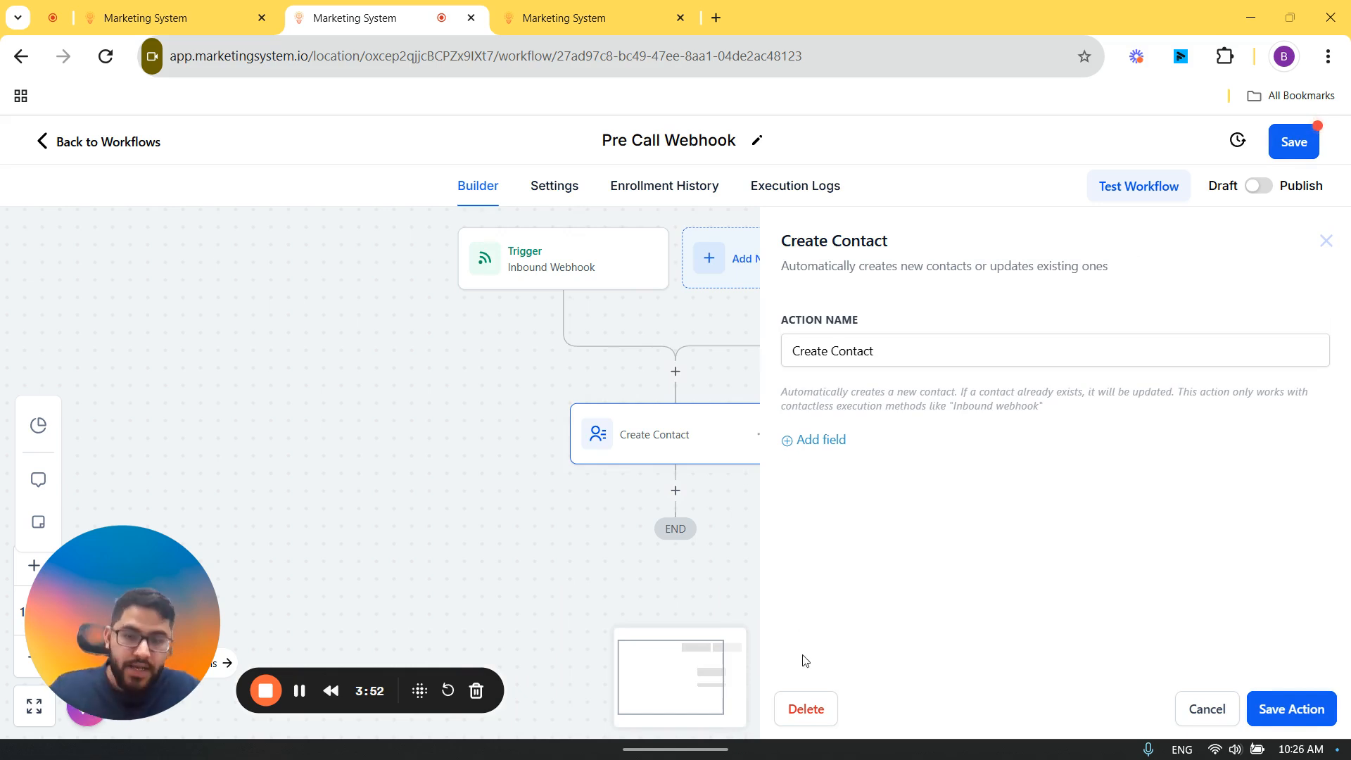
Step: Replace the Create Contact action in the Pre Call Webhook workflow with a Find Contact action
{"action": "left_click", "coordinate": [801, 712]}
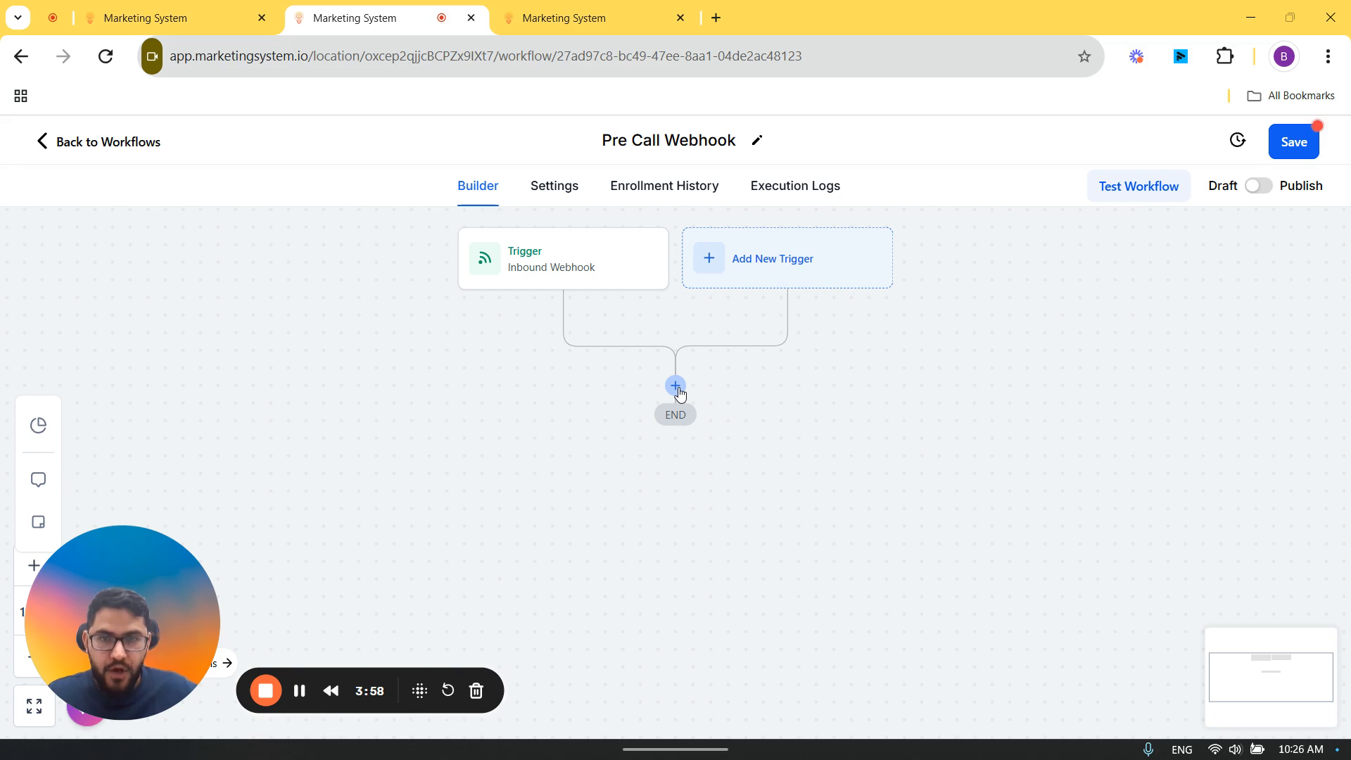
{"action": "left_click", "coordinate": [676, 387]}
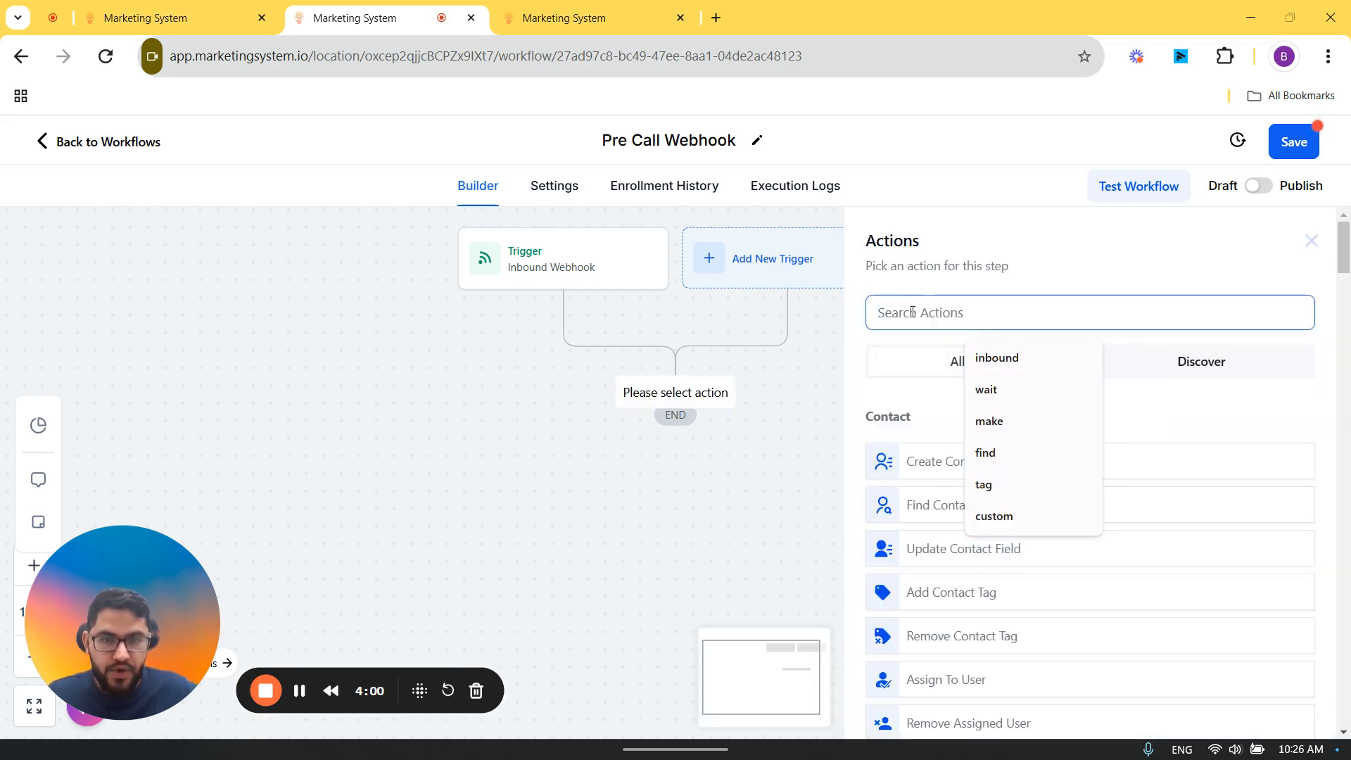
{"action": "type", "text": "fin"}
{"action": "left_click", "coordinate": [943, 450]}
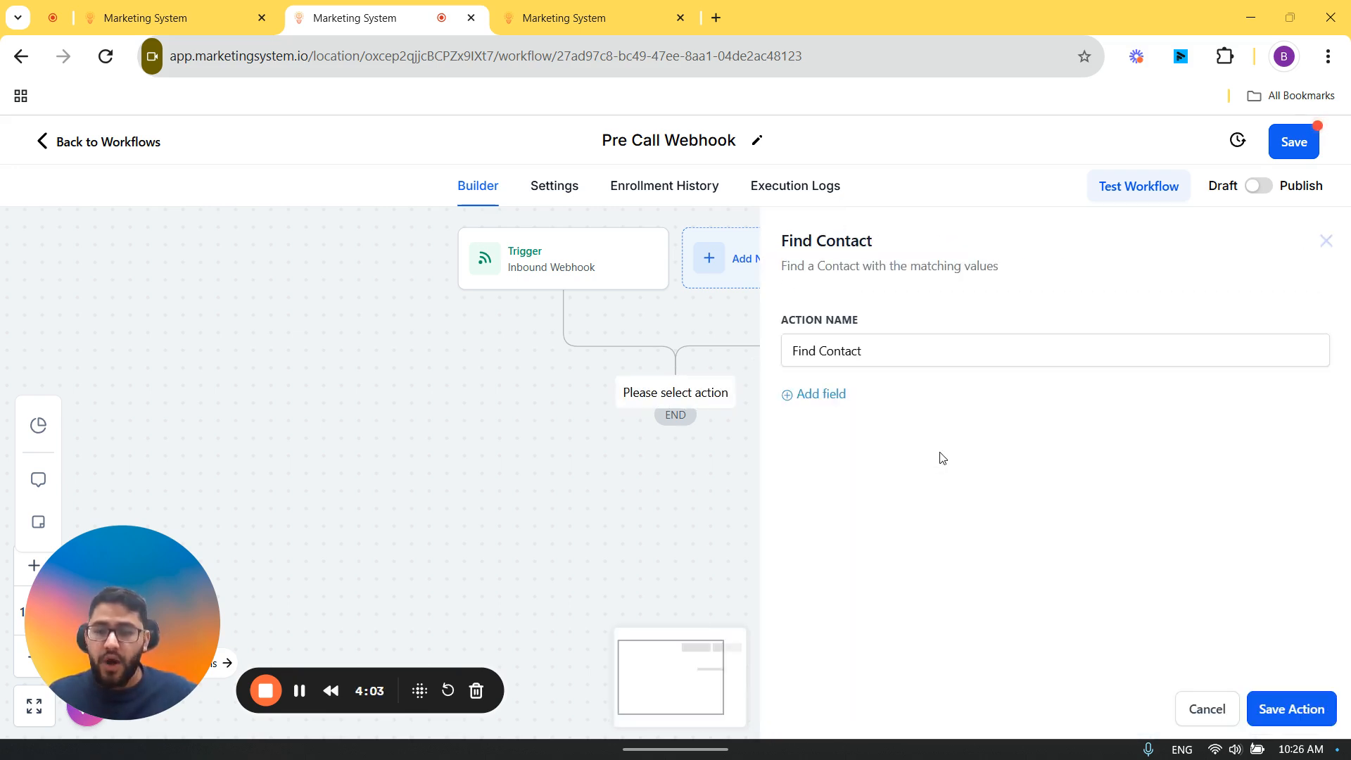
Step: Match Find Contact's Contact ID field to the Inbound Webhook Trigger's ContactId, save the action, and publish the Pre Call Webhook workflow with its changes saved
{"action": "left_click", "coordinate": [828, 395]}
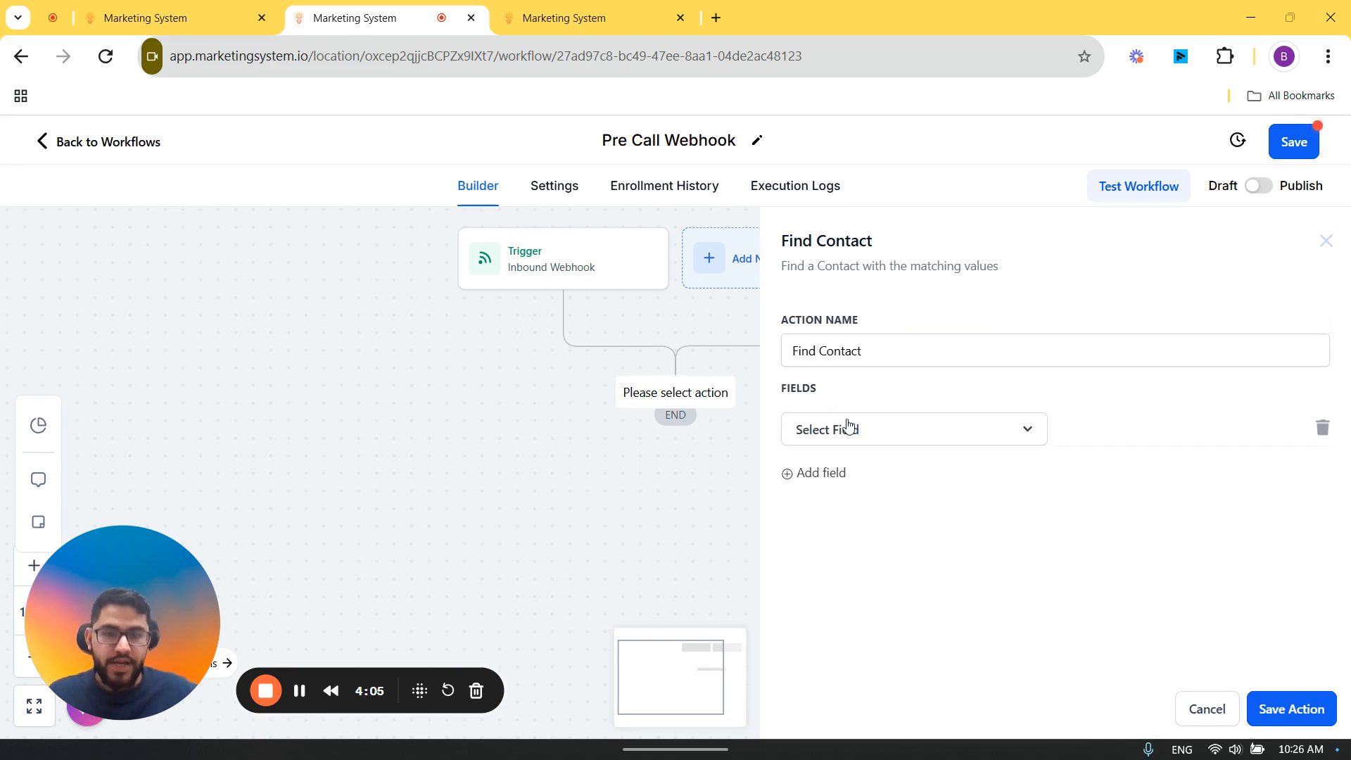
{"action": "left_click", "coordinate": [849, 430]}
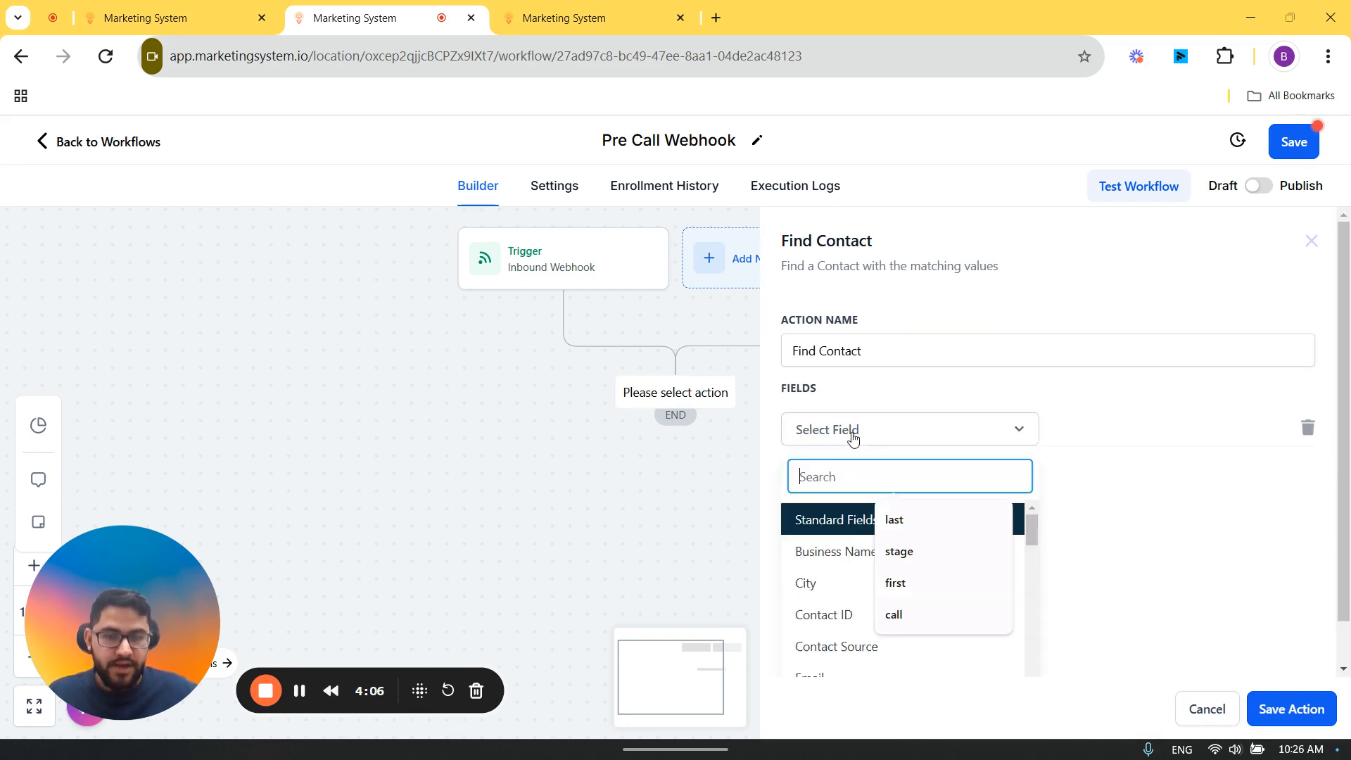
{"action": "left_click", "coordinate": [831, 615]}
{"action": "left_click", "coordinate": [1240, 437]}
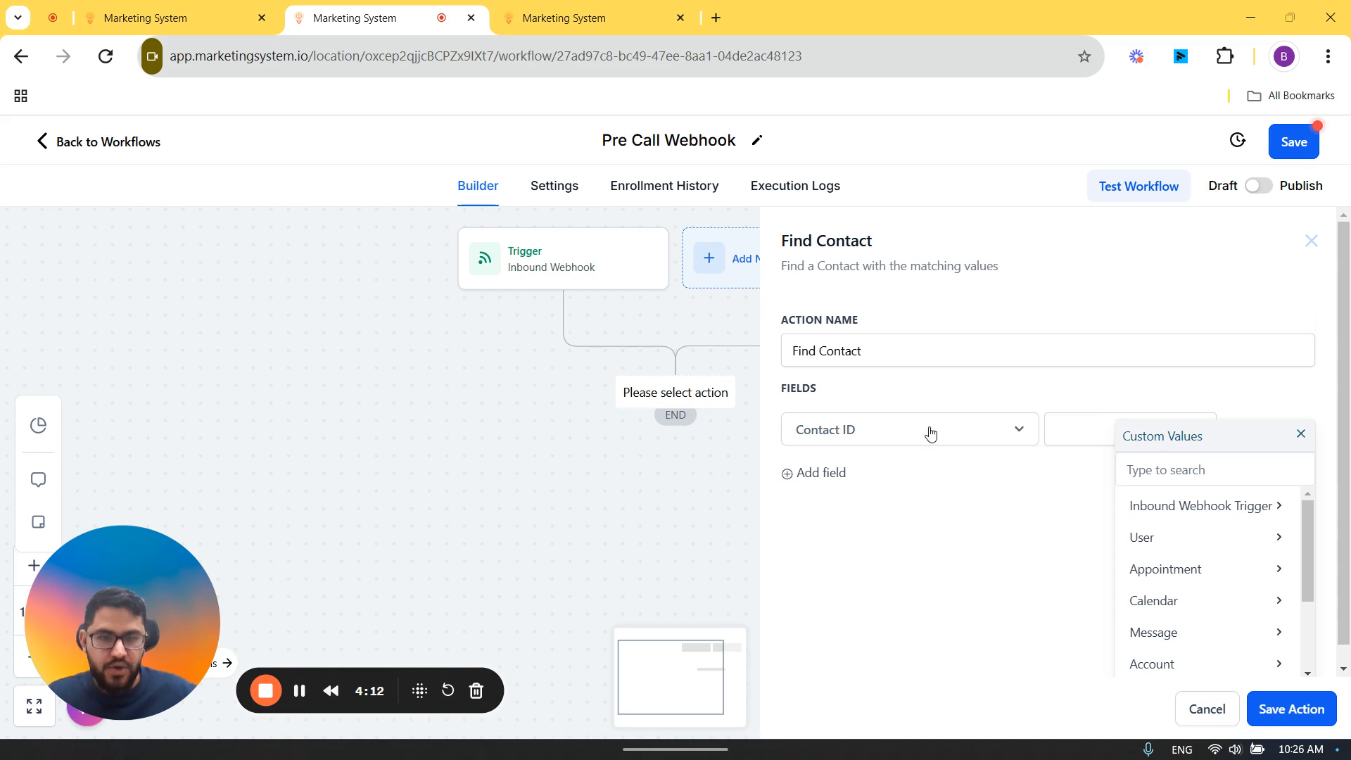
{"action": "left_click_drag", "start_coordinate": [900, 247], "coordinate": [769, 241]}
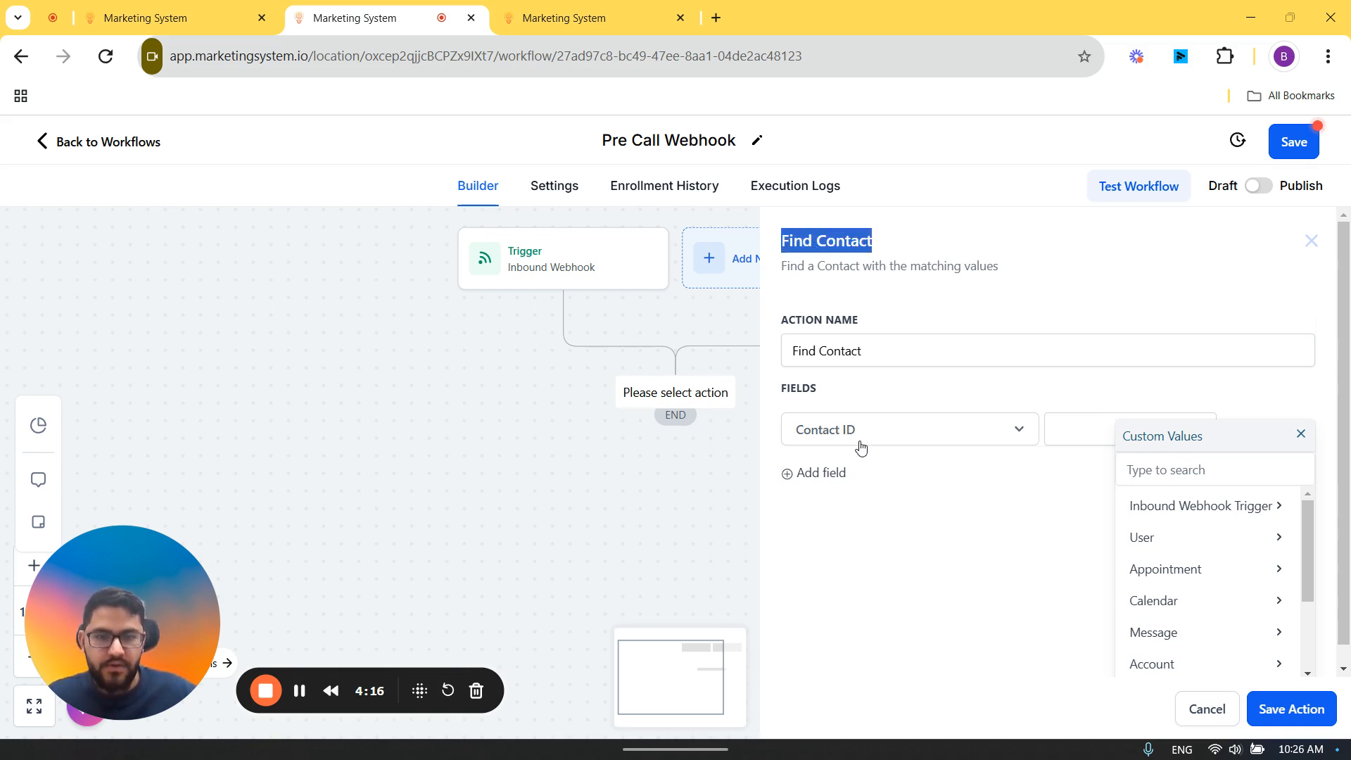
{"action": "left_click", "coordinate": [1141, 516]}
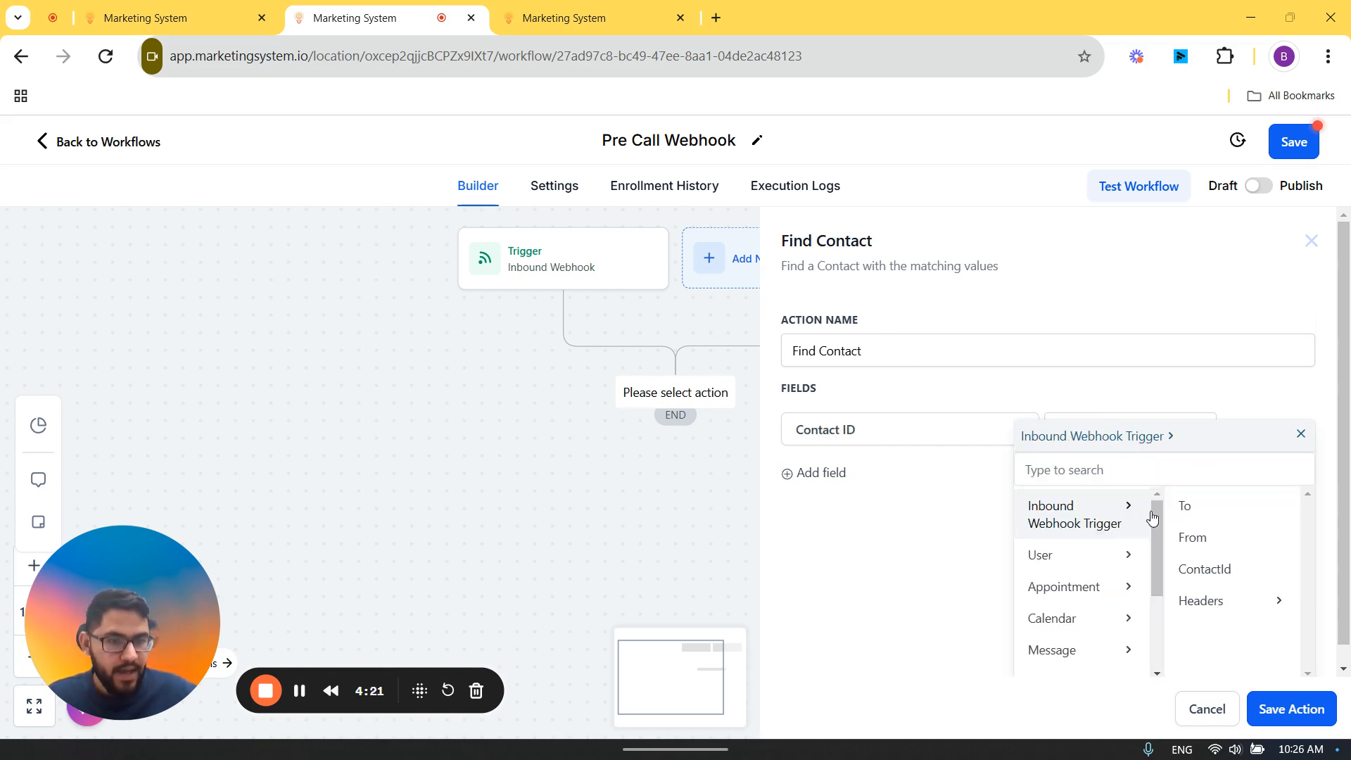
{"action": "left_click", "coordinate": [1210, 575]}
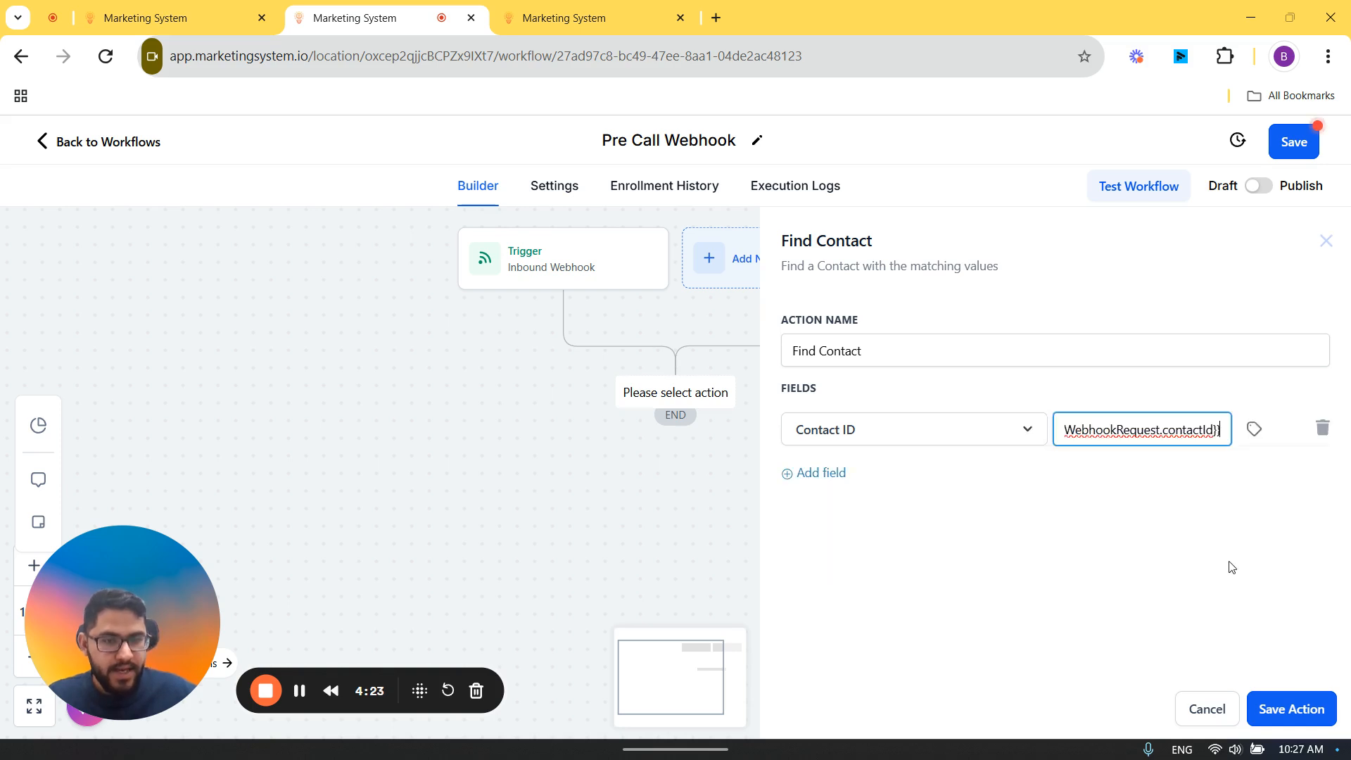
{"action": "left_click", "coordinate": [1292, 711]}
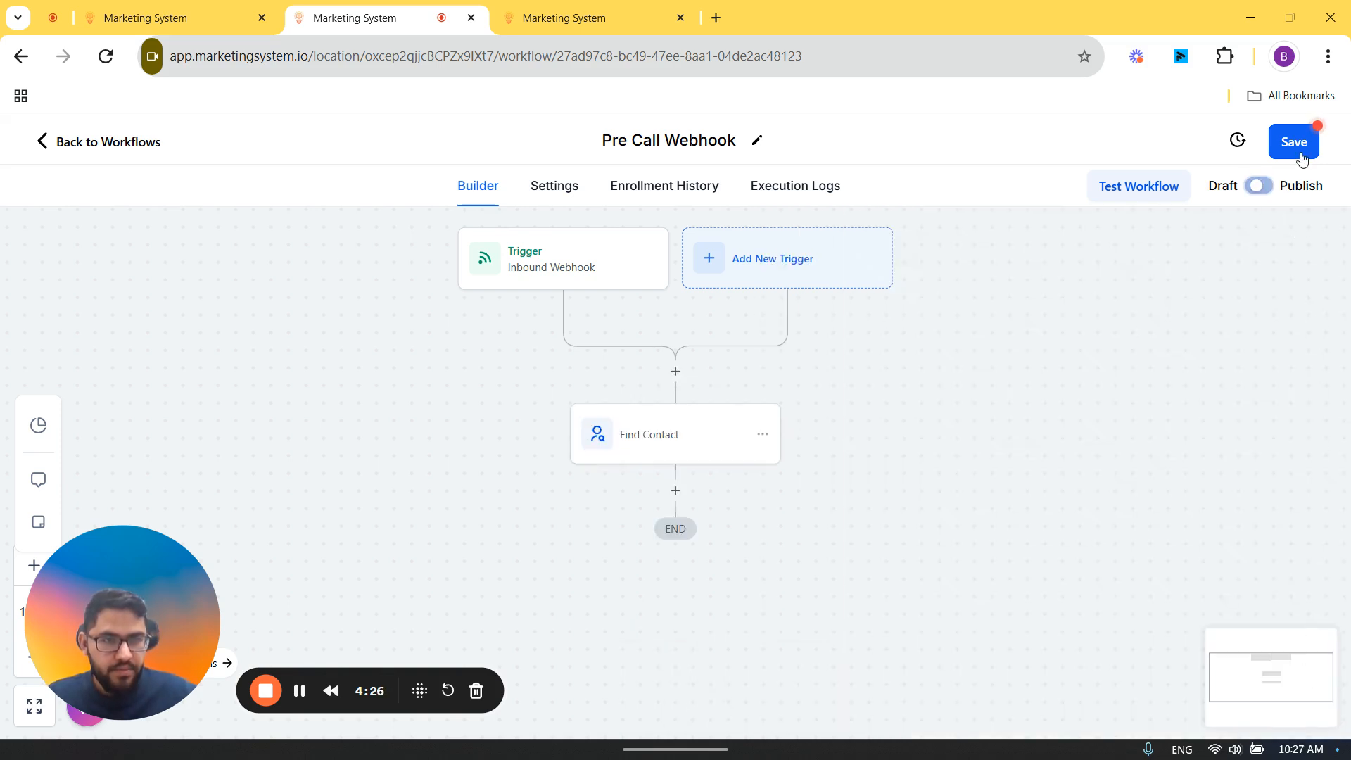
{"action": "left_click", "coordinate": [1302, 158]}
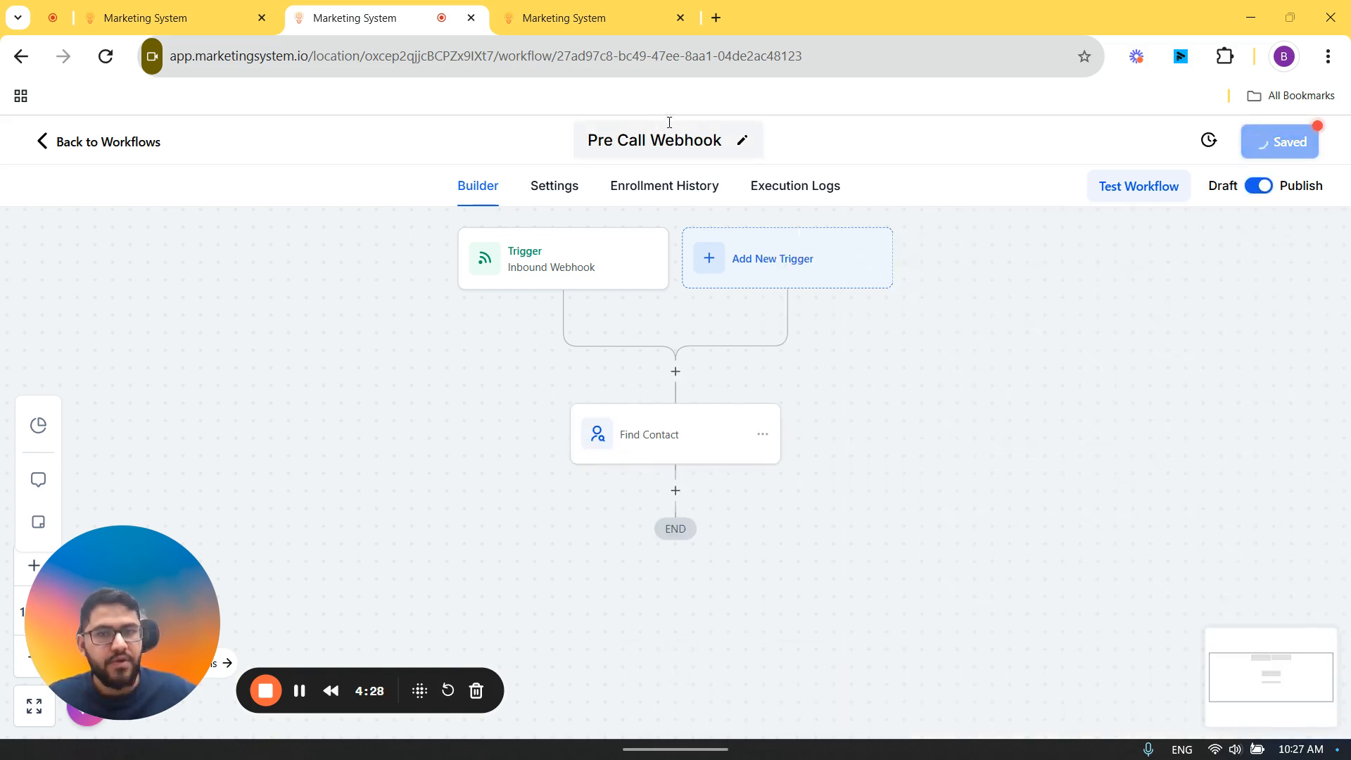
{"action": "left_click", "coordinate": [595, 16]}
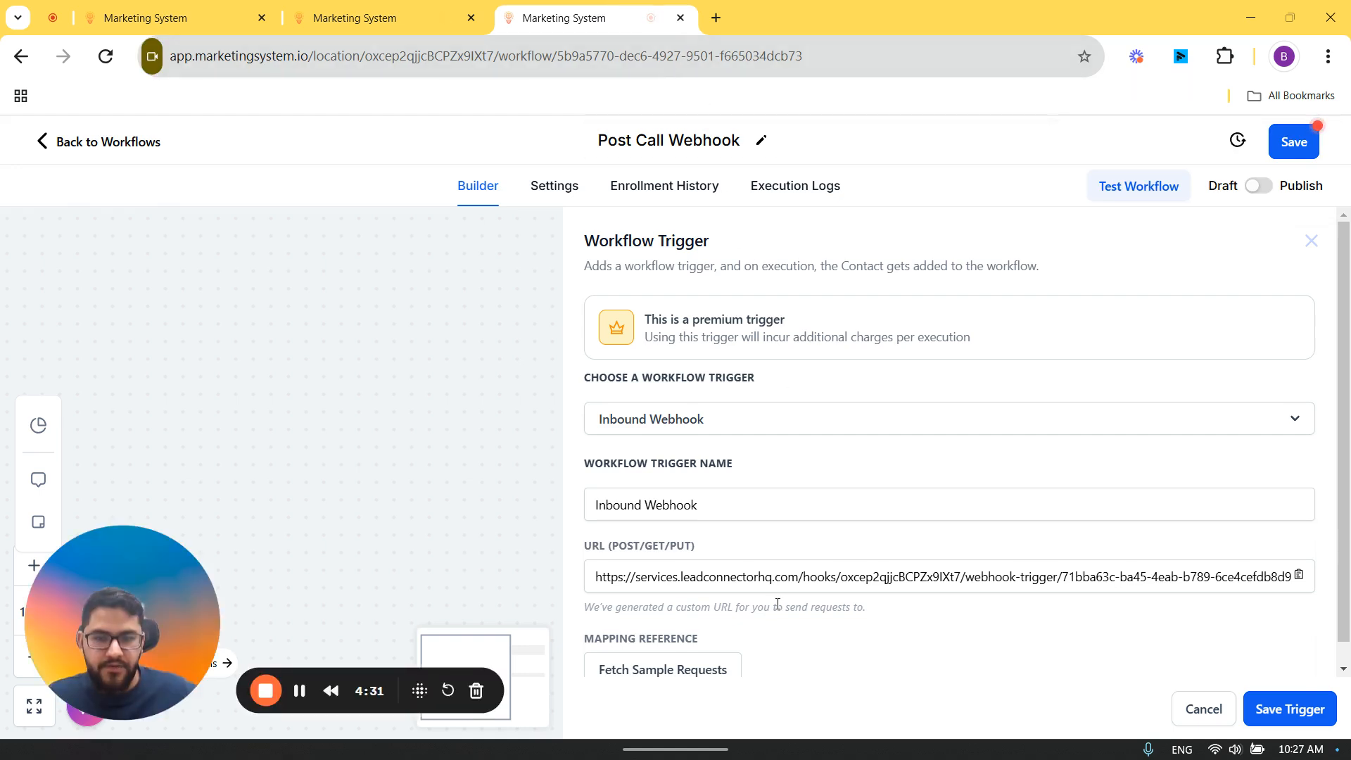
{"action": "scroll", "coordinate": [792, 577], "scroll_direction": "down", "scroll_amount": 1}
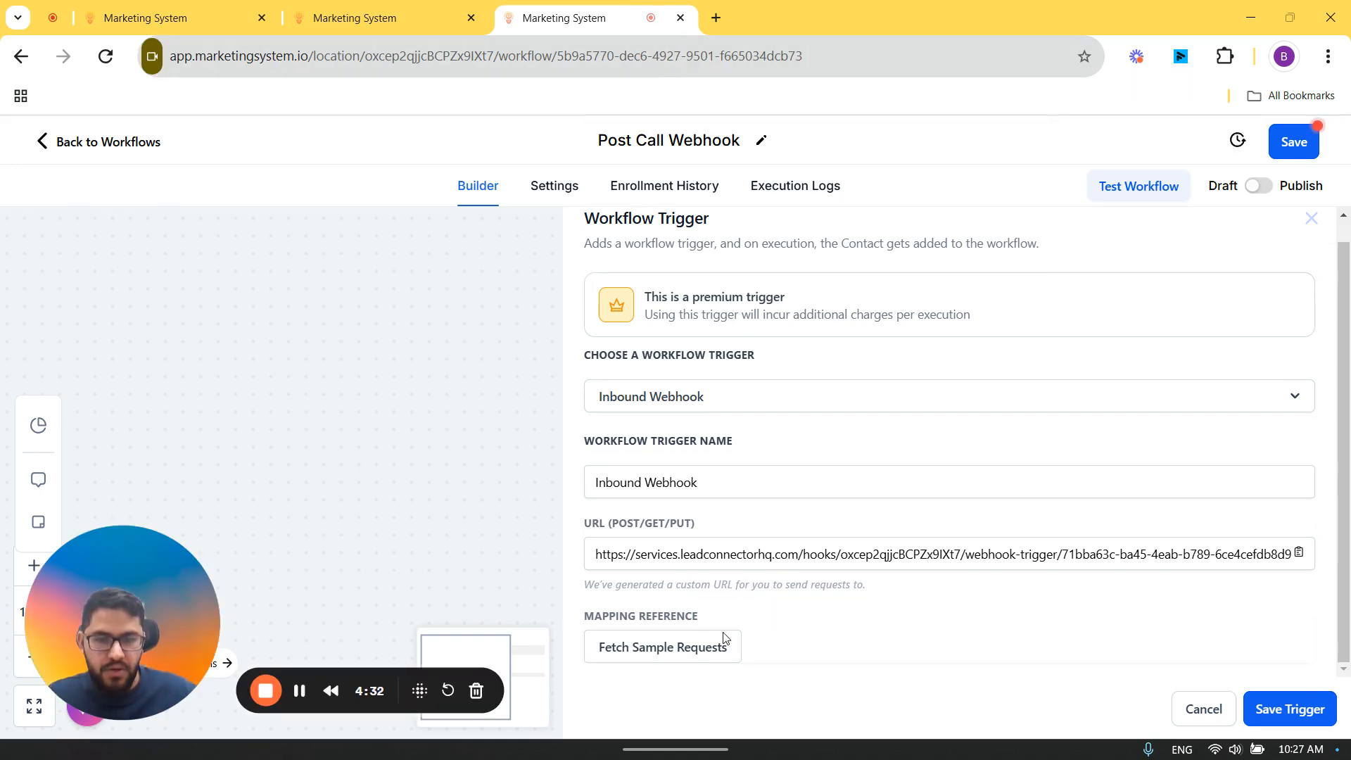
{"action": "left_click", "coordinate": [682, 646]}
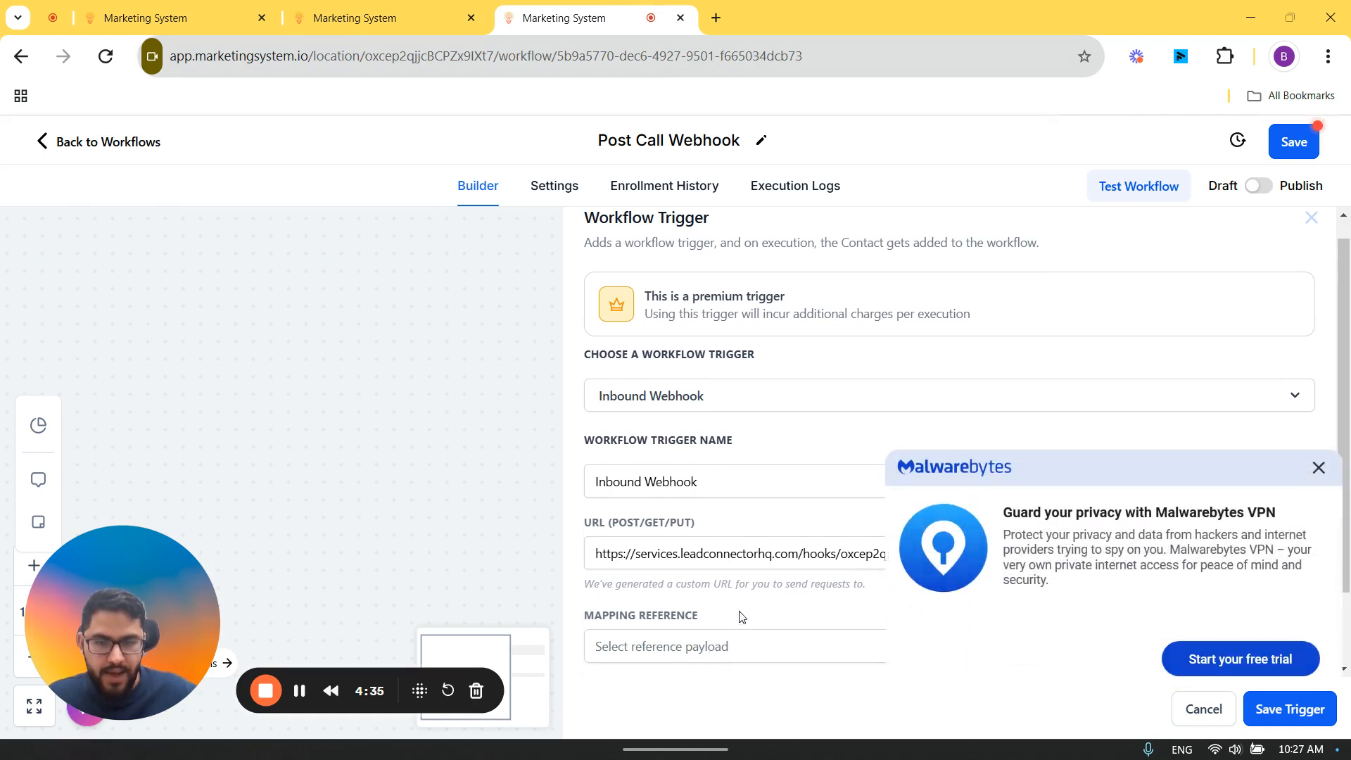
{"action": "left_click", "coordinate": [1318, 462]}
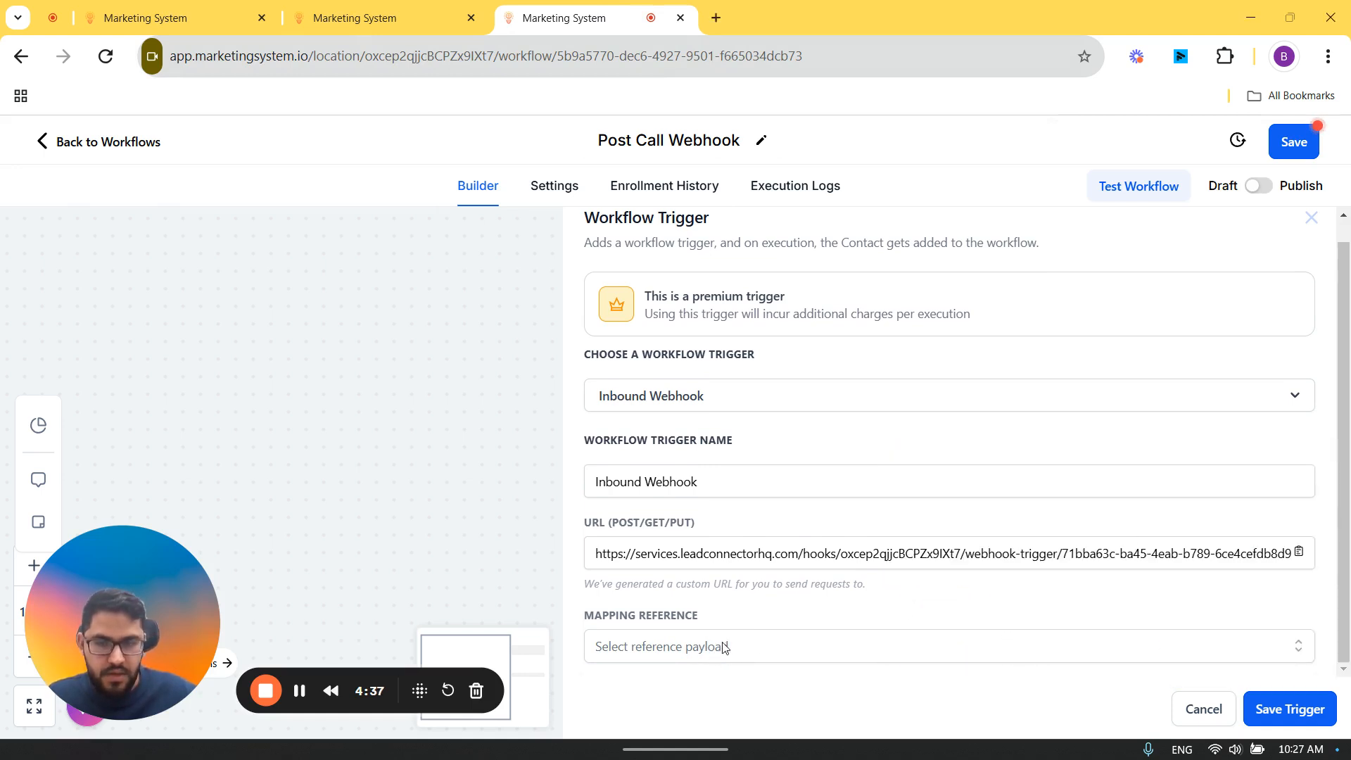
{"action": "left_click", "coordinate": [770, 648]}
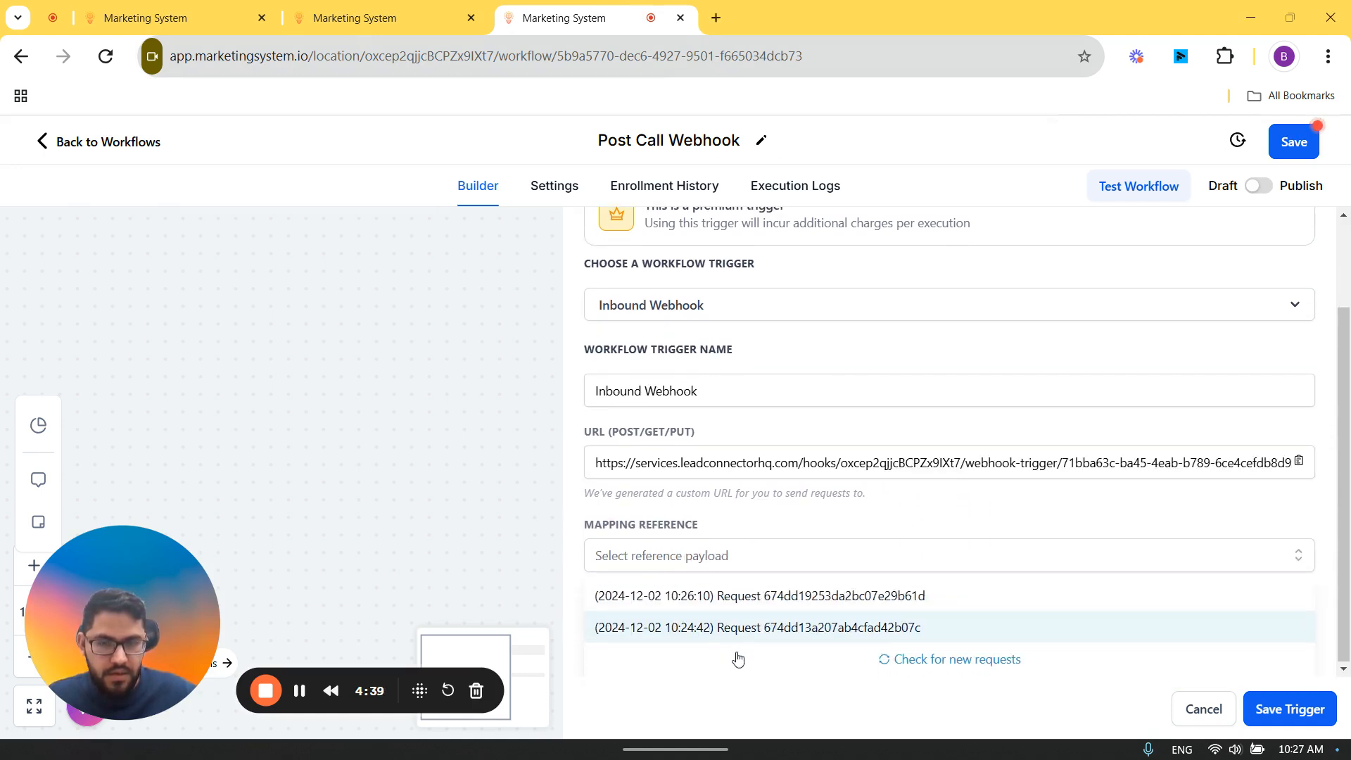
{"action": "left_click", "coordinate": [787, 596]}
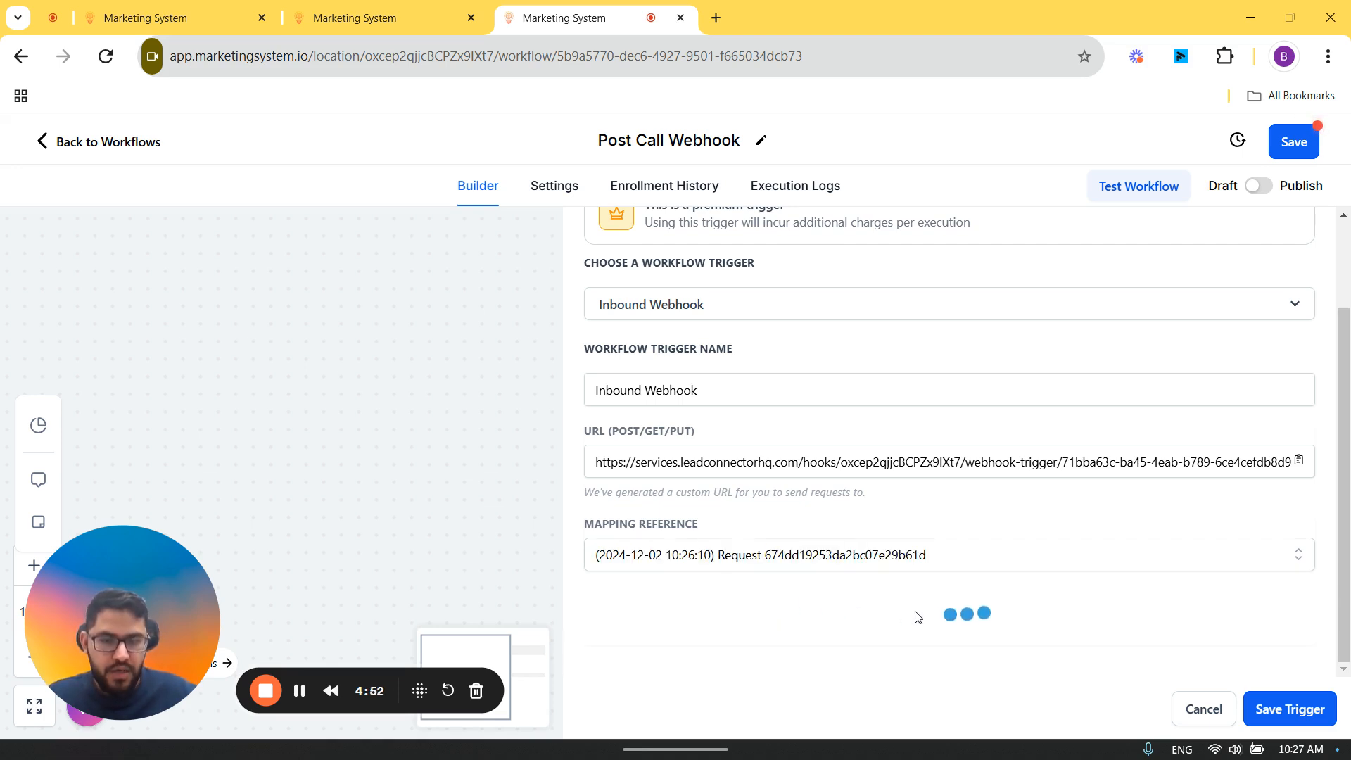
{"action": "scroll", "coordinate": [934, 620], "scroll_direction": "down", "scroll_amount": 4}
{"action": "scroll", "coordinate": [934, 620], "scroll_direction": "down", "scroll_amount": 8}
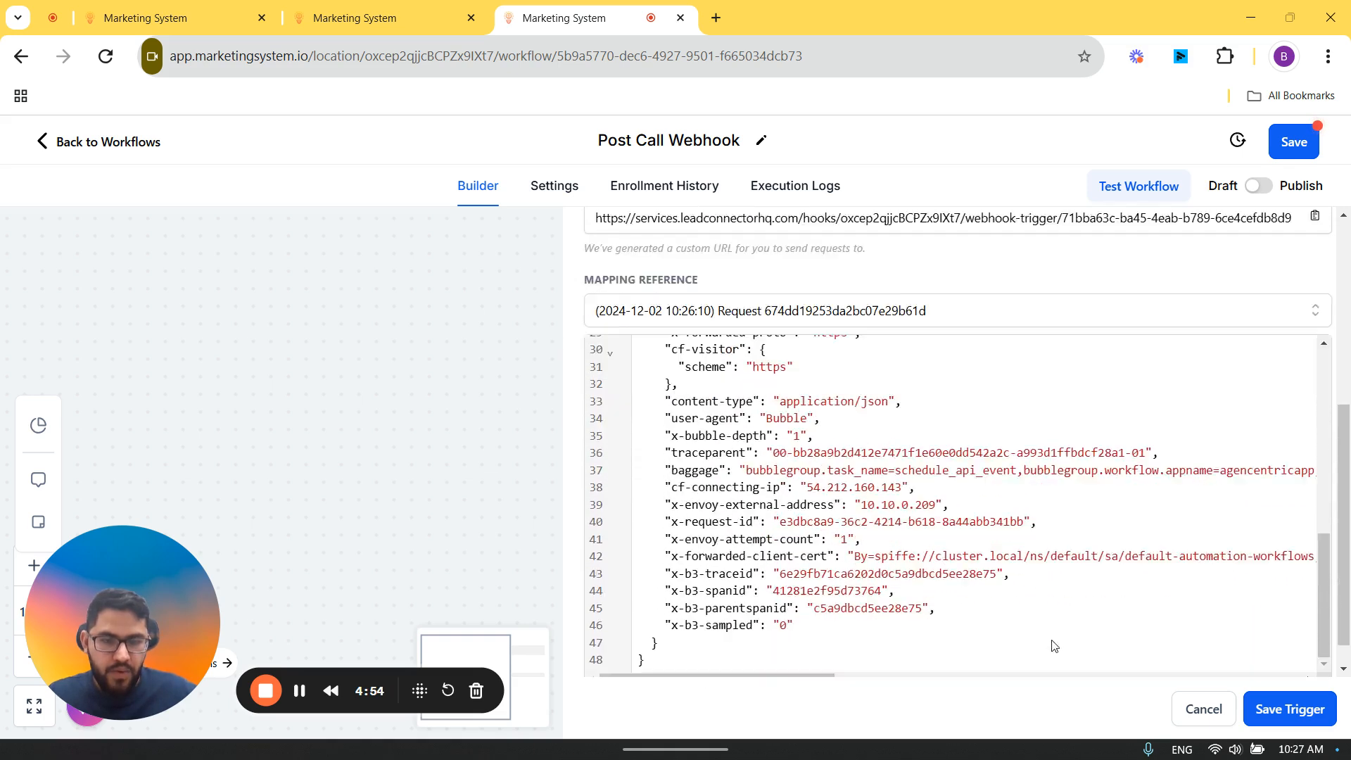
{"action": "left_click", "coordinate": [1264, 707]}
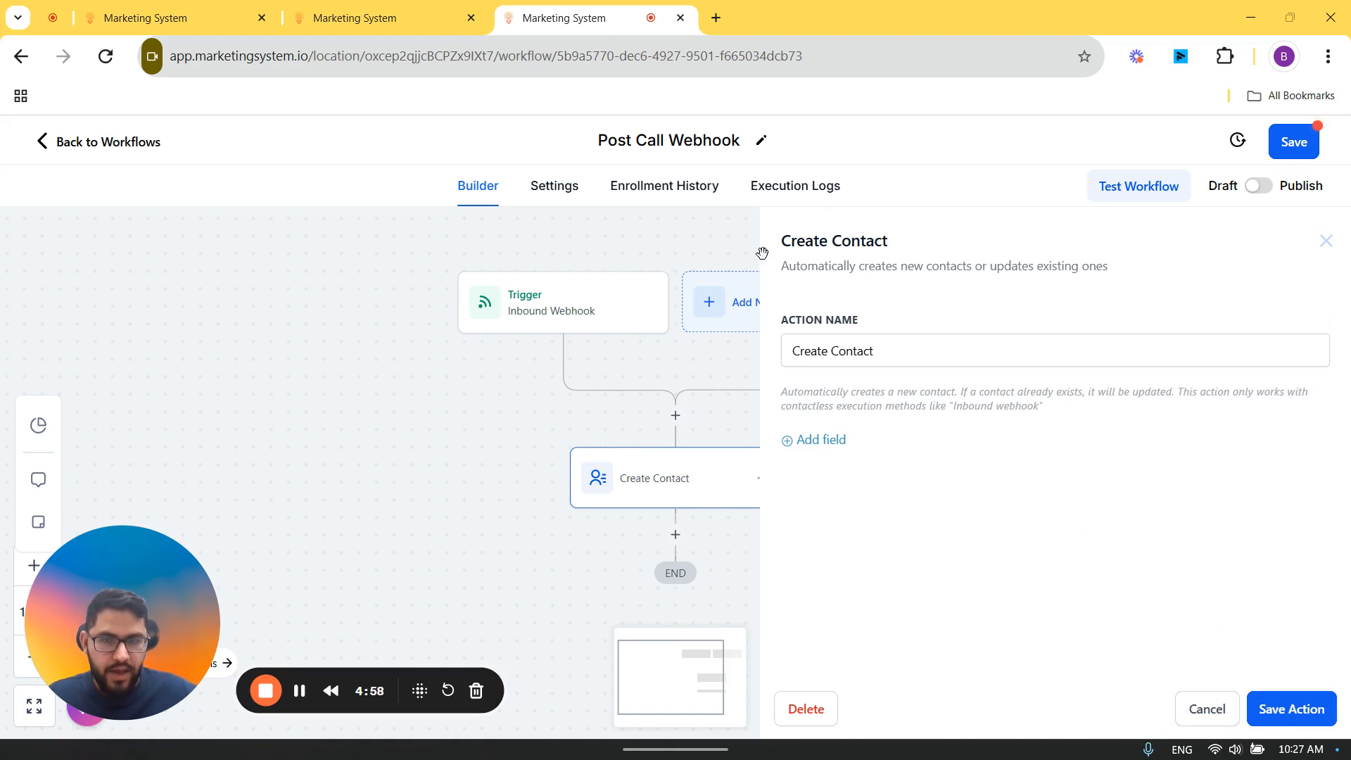
Step: Delete the Create Contact action from the Post Call Webhook workflow and add a Find Contact action instead
{"action": "left_click_drag", "start_coordinate": [792, 244], "coordinate": [885, 239]}
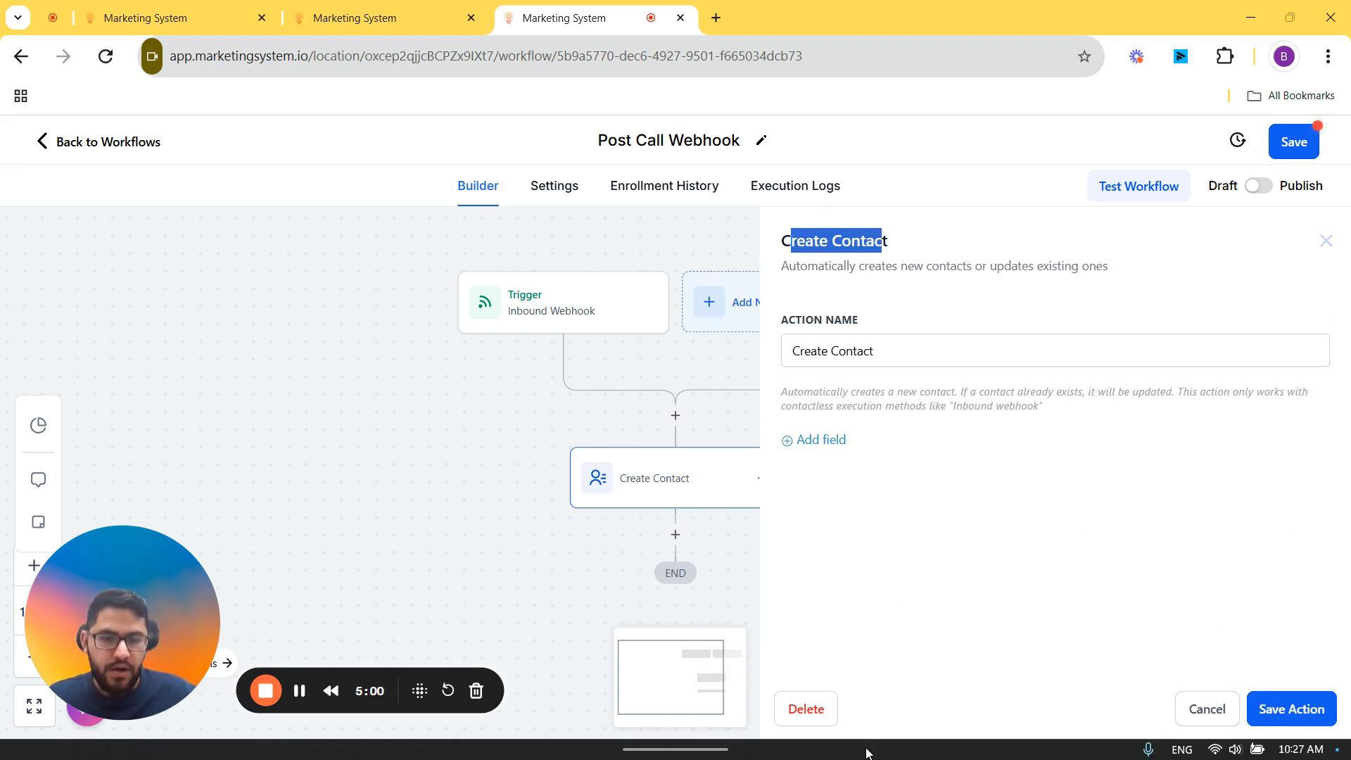
{"action": "left_click", "coordinate": [815, 718]}
{"action": "key", "text": "Return"}
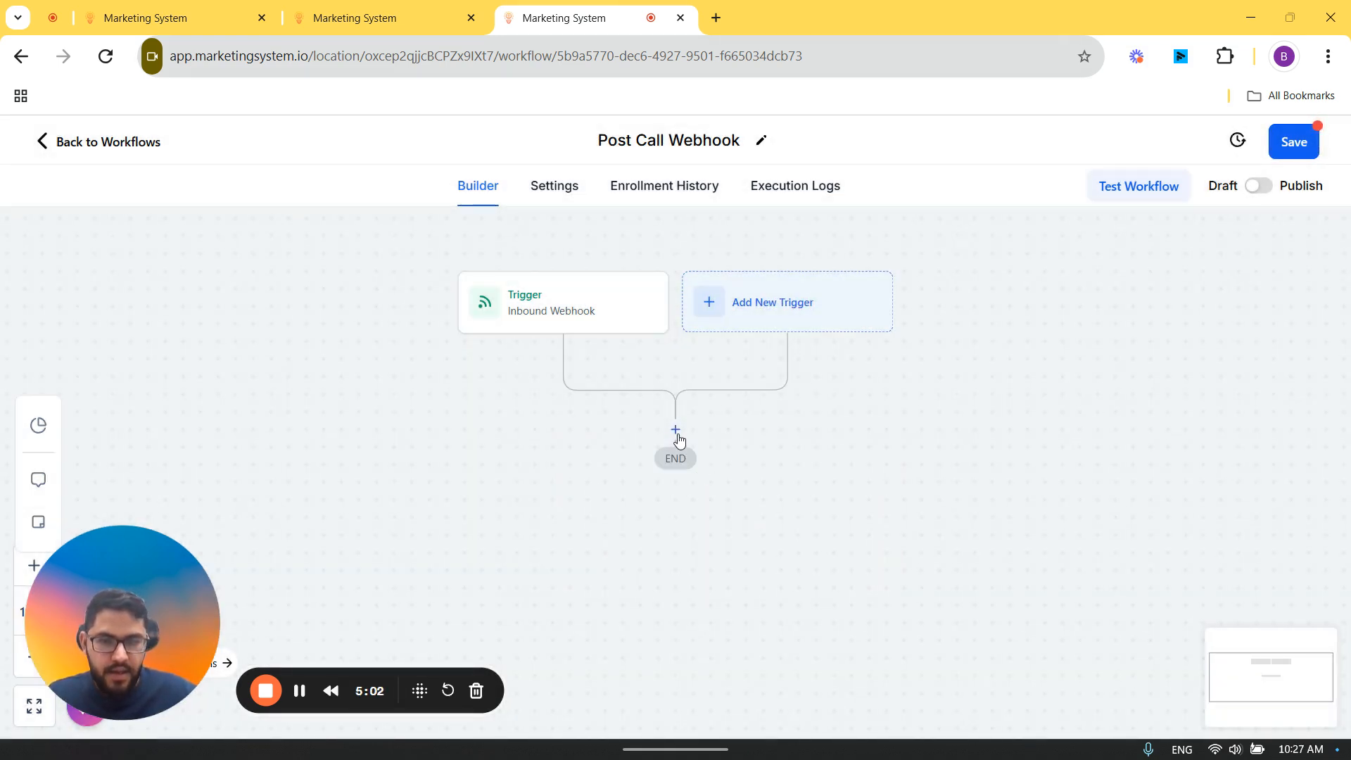
{"action": "left_click", "coordinate": [676, 435]}
{"action": "type", "text": "find"}
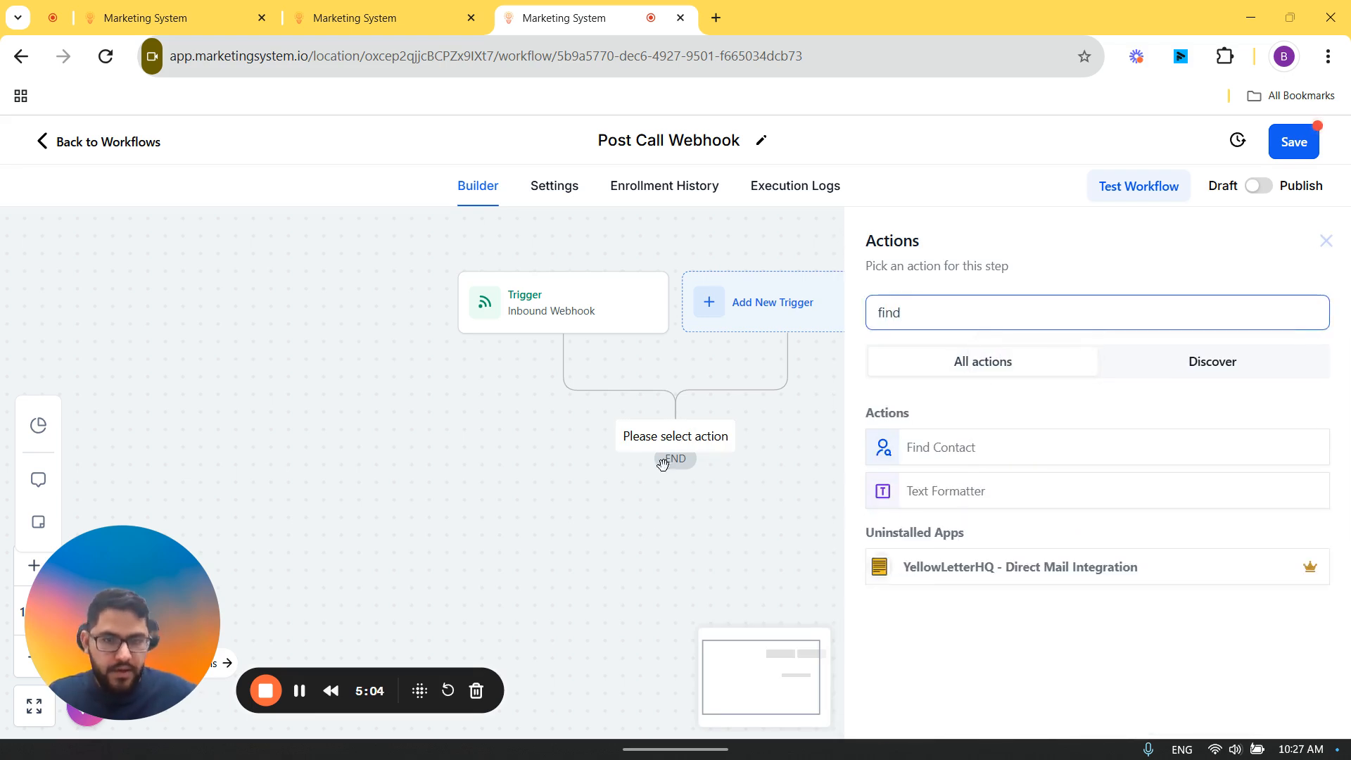
{"action": "left_click", "coordinate": [920, 447]}
Step: Match Find Contact's Contact ID field to the Inbound Webhook Trigger's Contact_id, then save and publish the Post Call Webhook workflow
{"action": "left_click", "coordinate": [836, 396]}
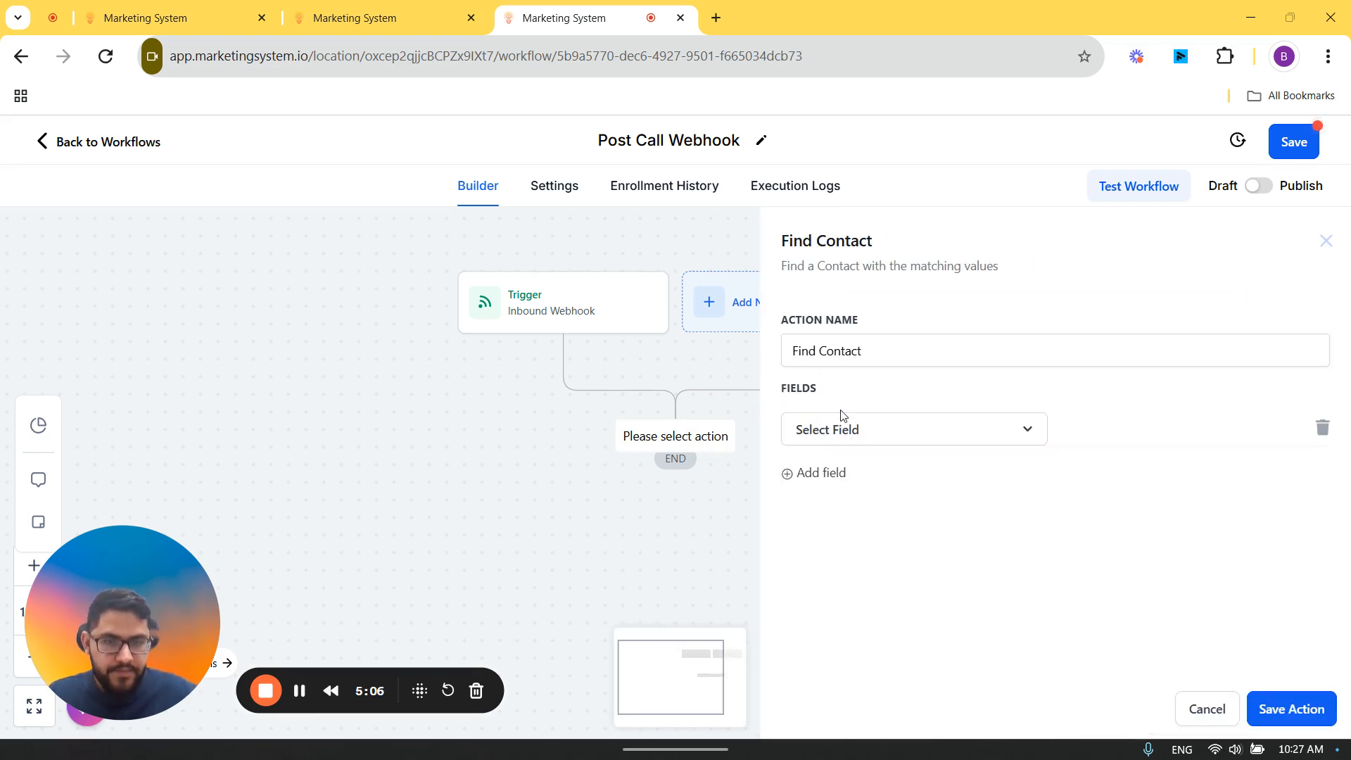
{"action": "left_click", "coordinate": [841, 427]}
{"action": "left_click", "coordinate": [823, 614]}
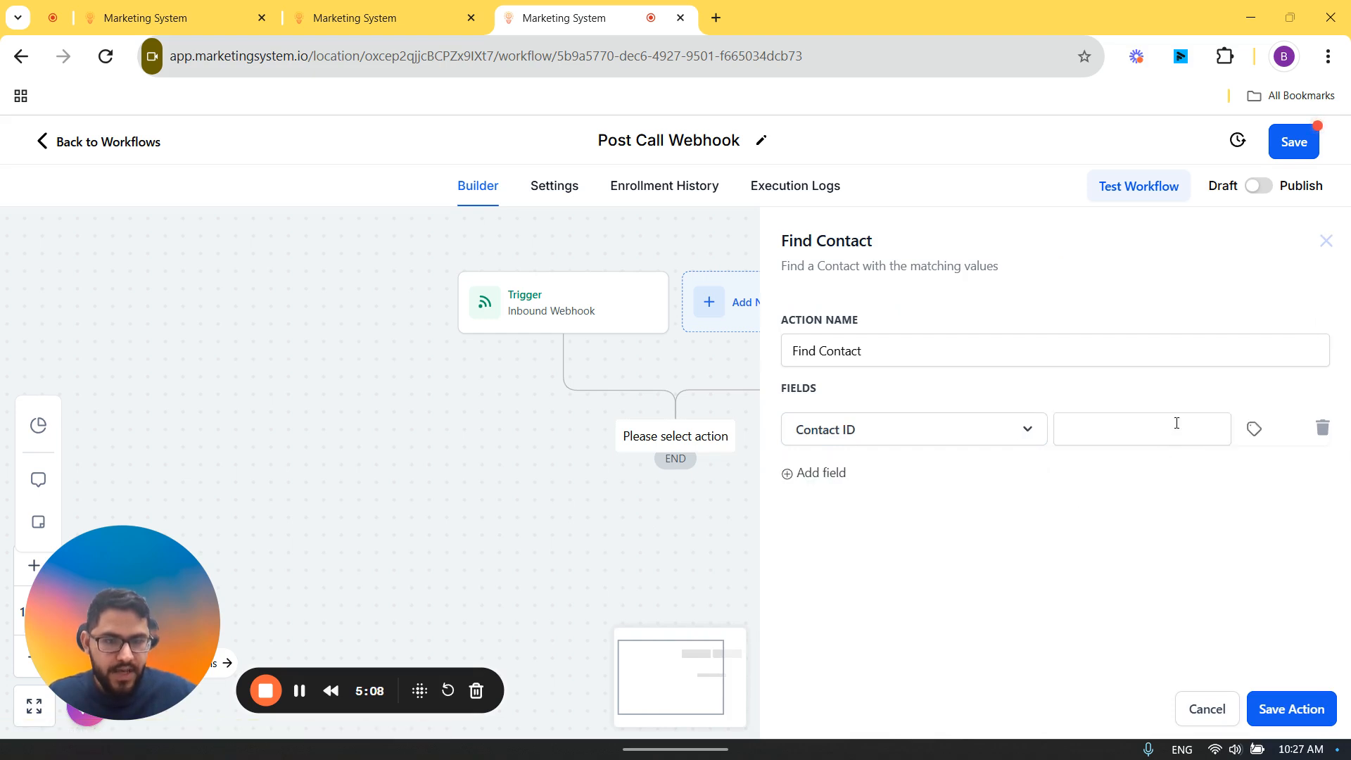
{"action": "left_click", "coordinate": [1176, 422]}
{"action": "left_click", "coordinate": [1266, 430]}
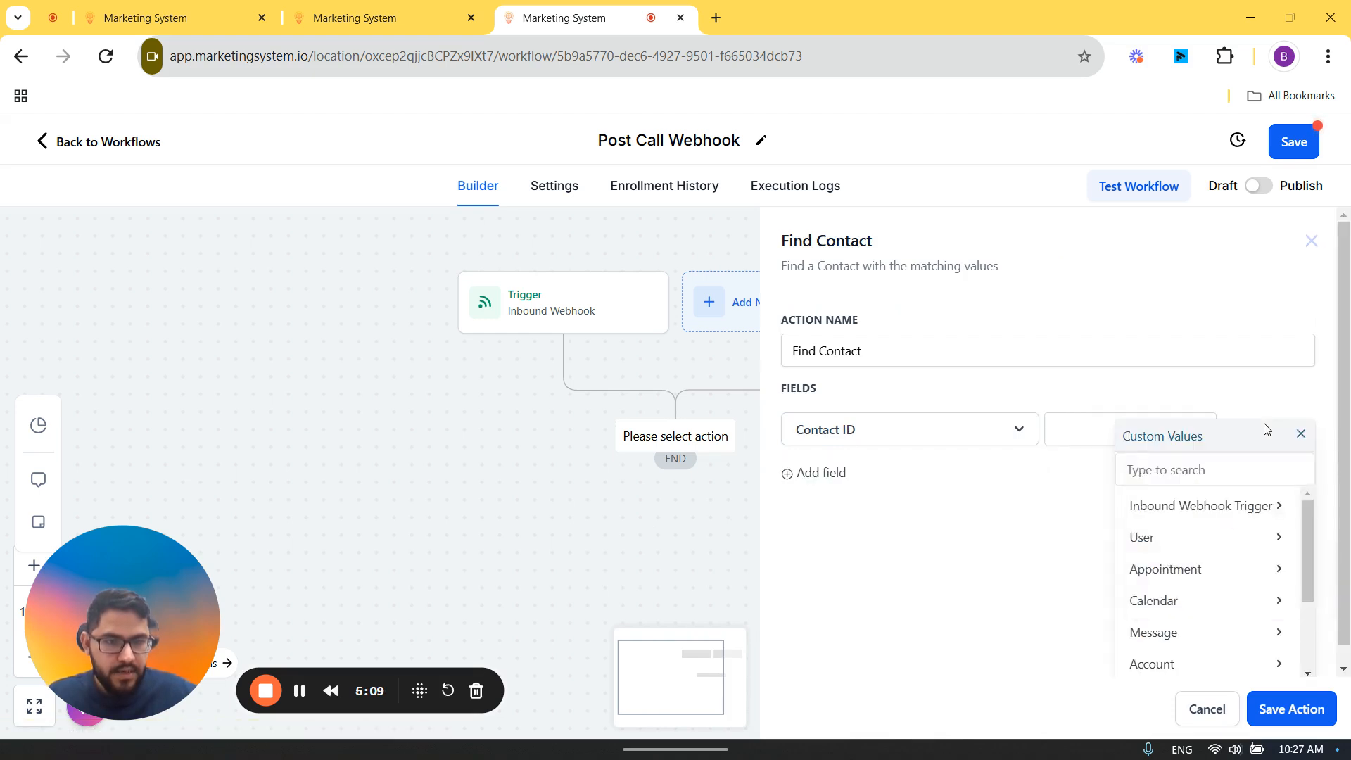
{"action": "left_click", "coordinate": [1218, 500]}
{"action": "scroll", "coordinate": [1196, 612], "scroll_direction": "down", "scroll_amount": 2}
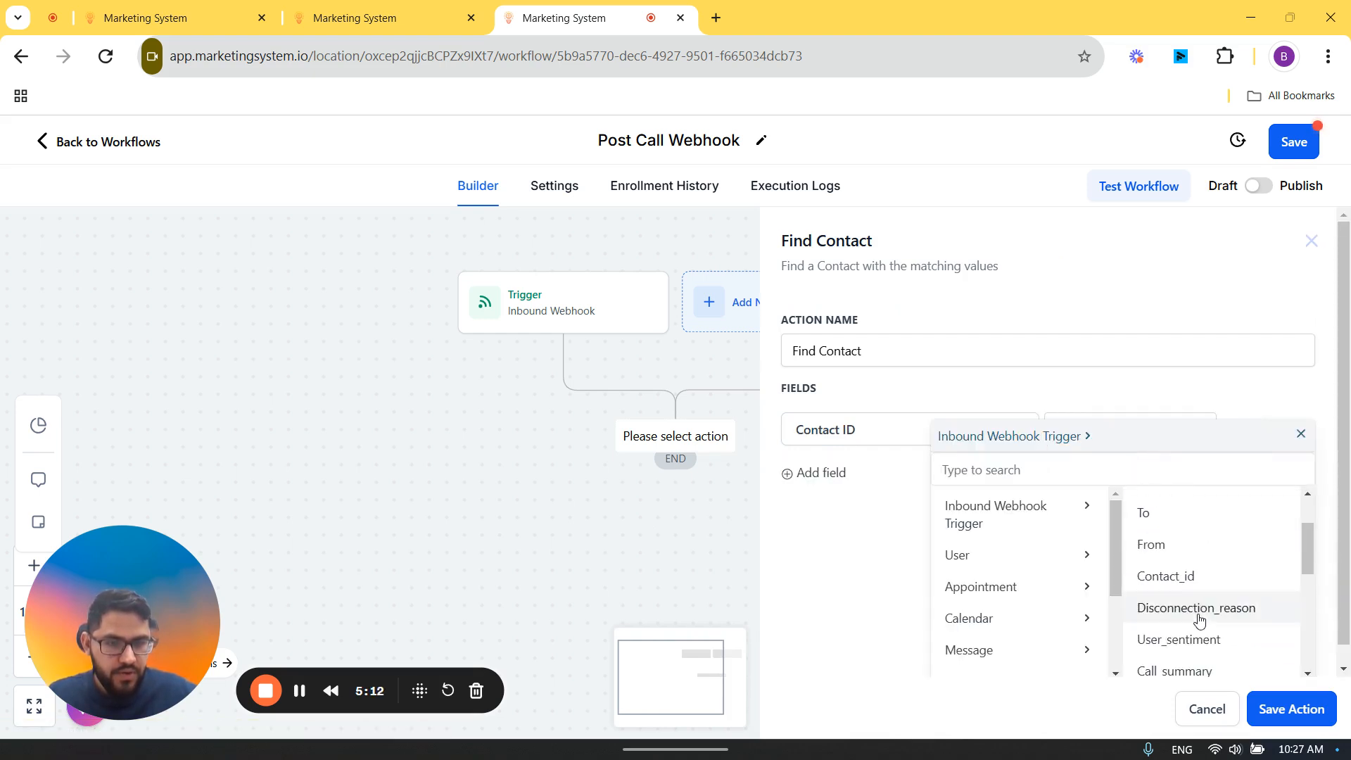
{"action": "left_click", "coordinate": [1199, 584]}
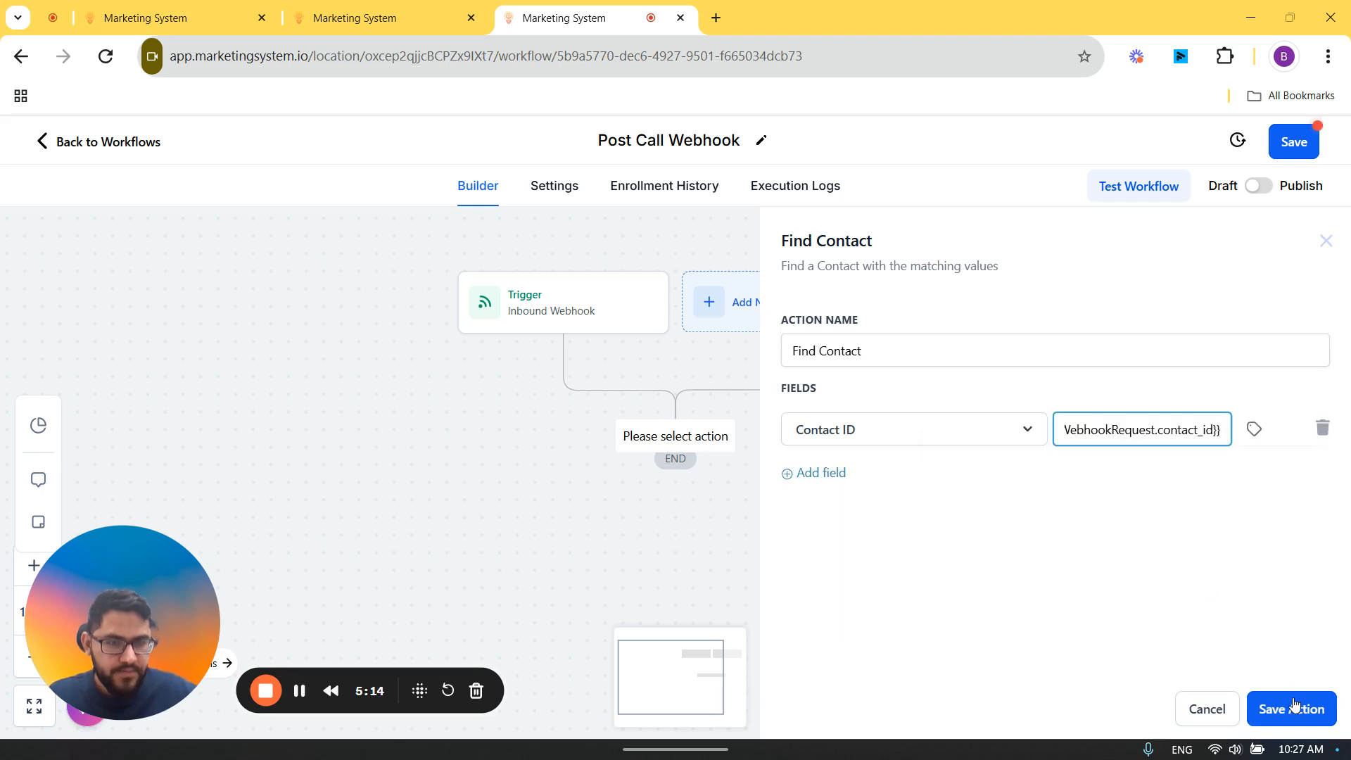
{"action": "left_click", "coordinate": [1293, 709]}
{"action": "left_click", "coordinate": [1284, 147]}
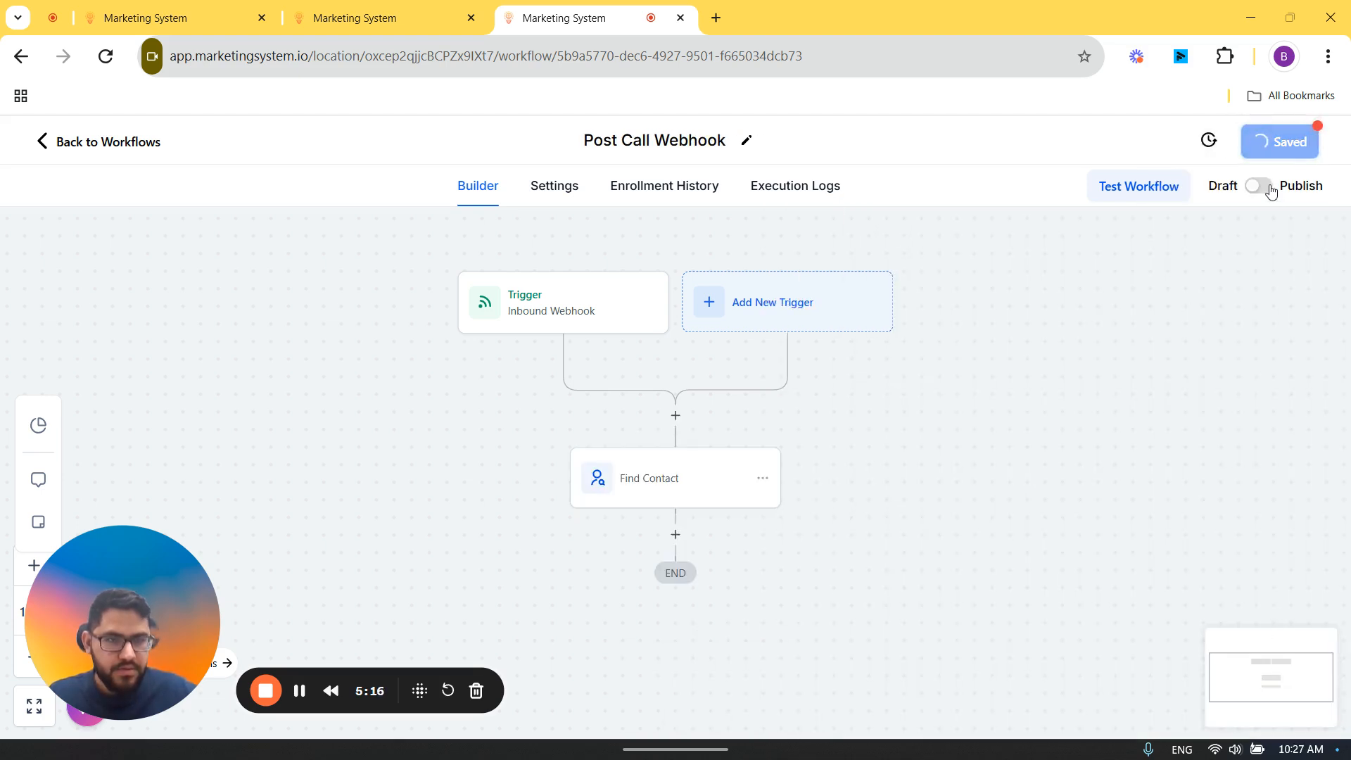
{"action": "left_click", "coordinate": [1267, 187]}
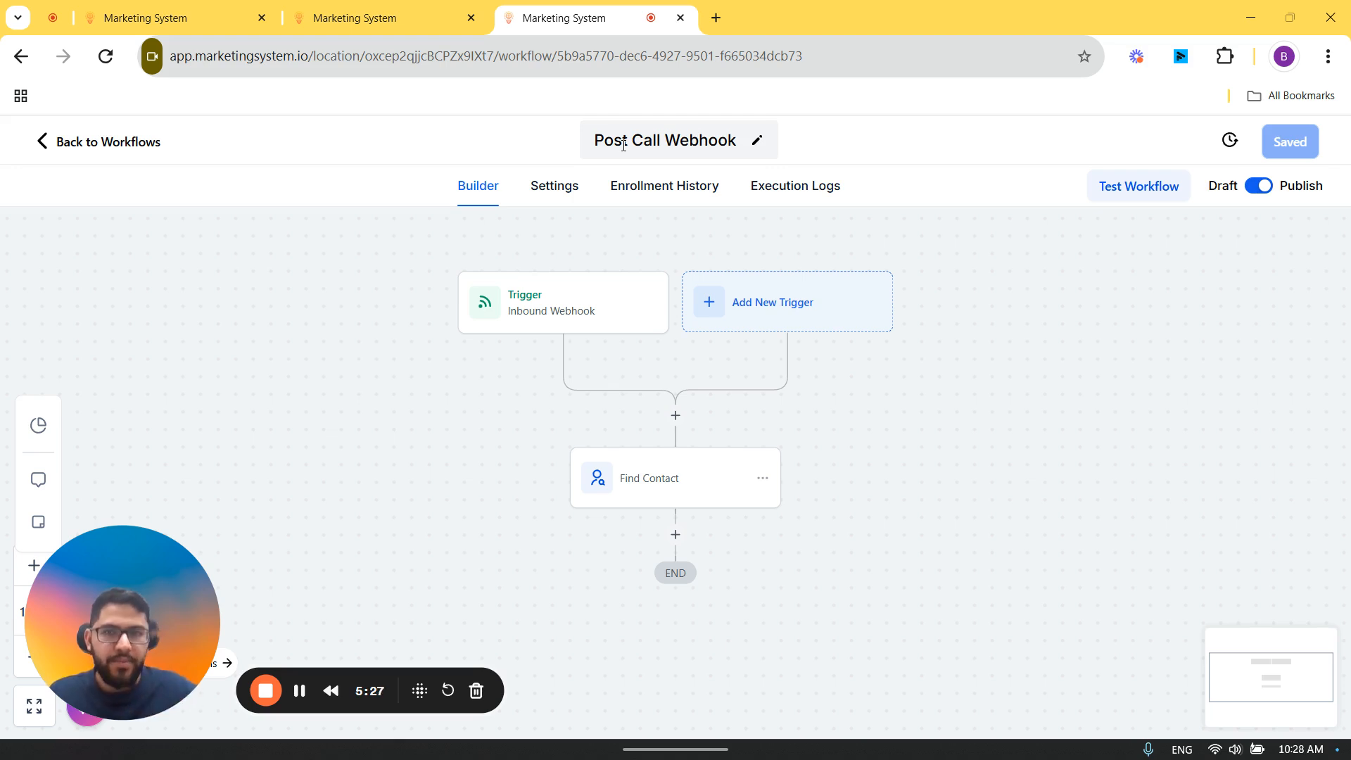
Step: Rename the workflow as "Post Call Webhook For Test"
{"action": "left_click", "coordinate": [593, 139]}
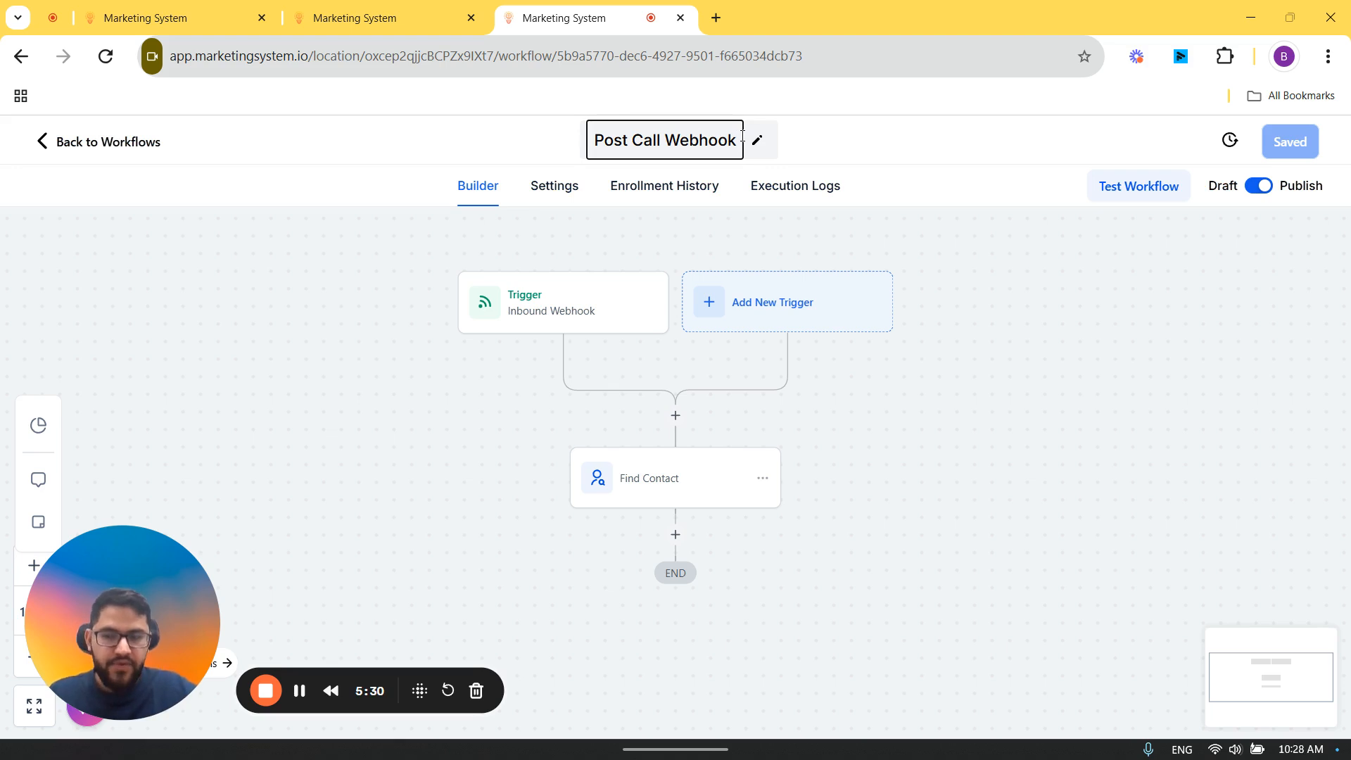
{"action": "type", "text": "For Tes"}
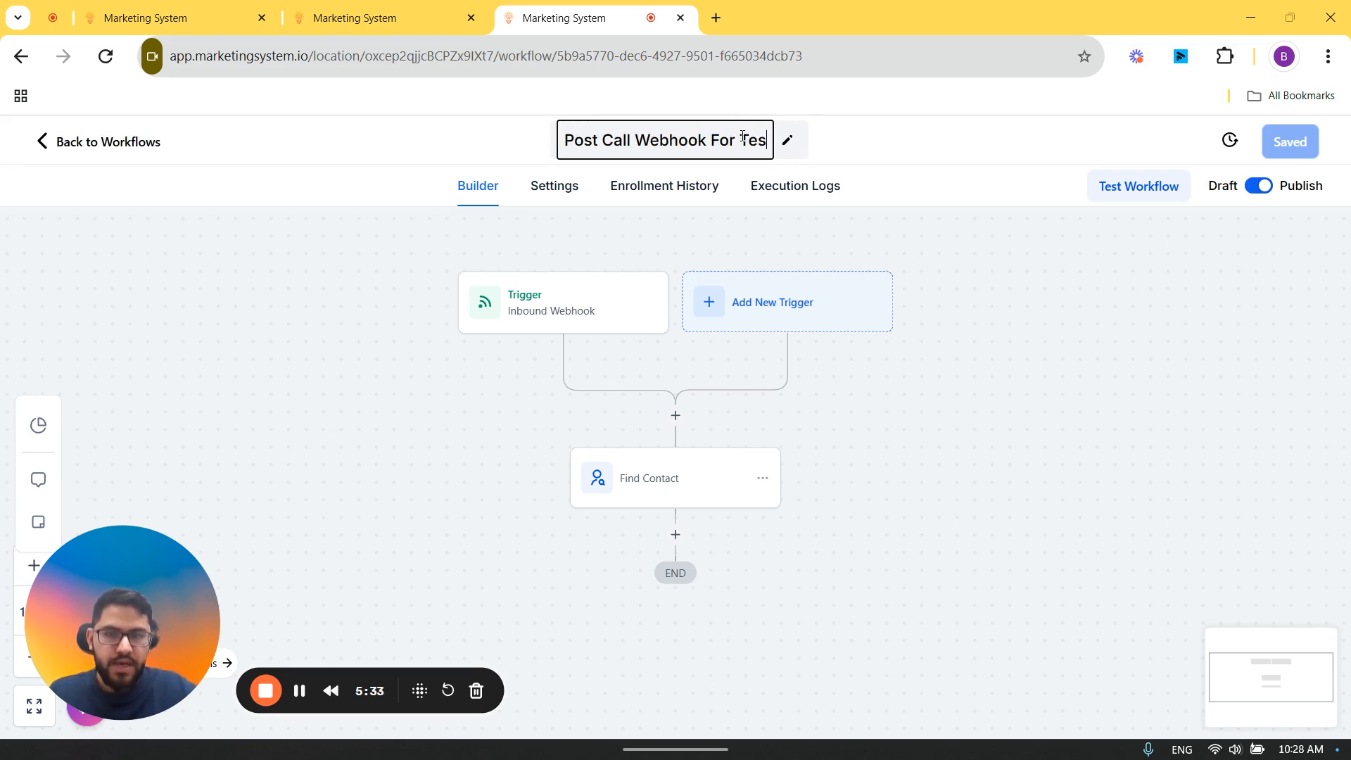
{"action": "type", "text": "t"}
{"action": "left_click_drag", "start_coordinate": [742, 137], "coordinate": [767, 136]}
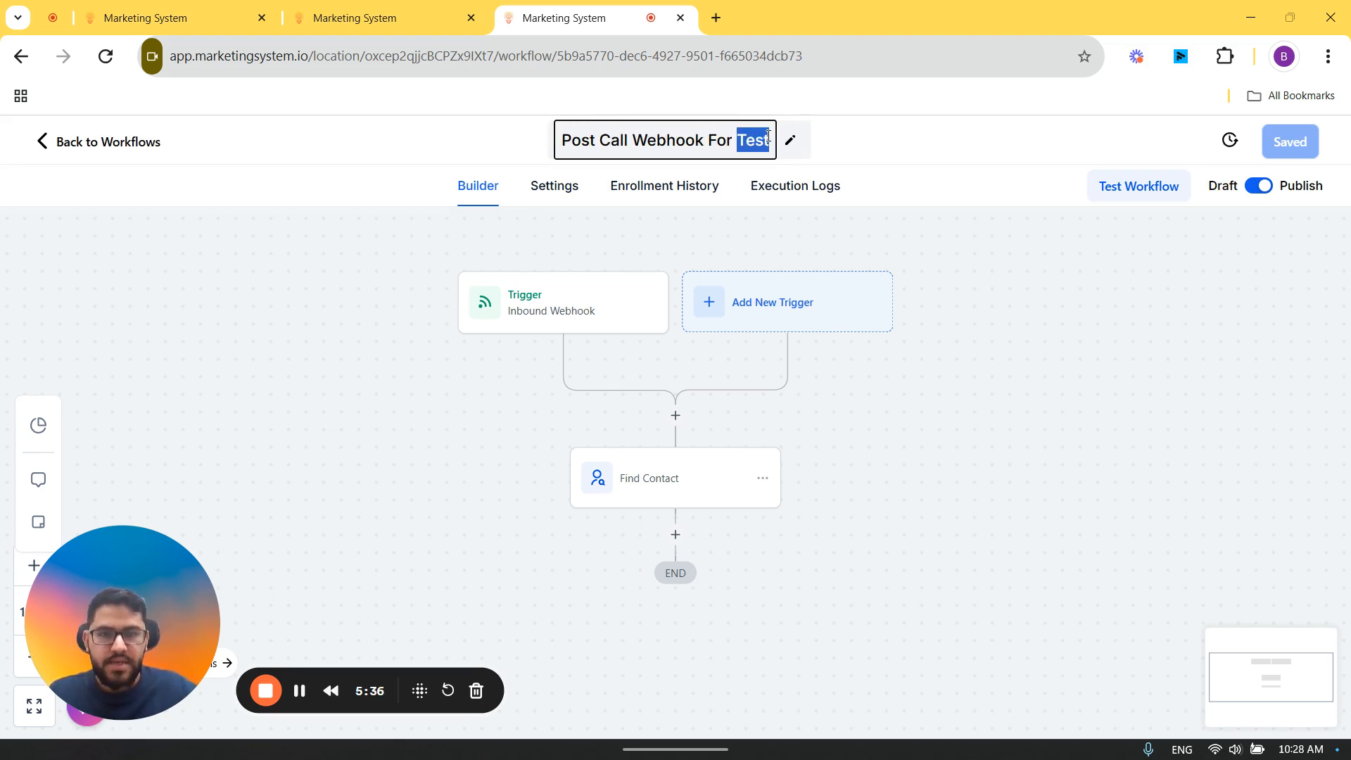